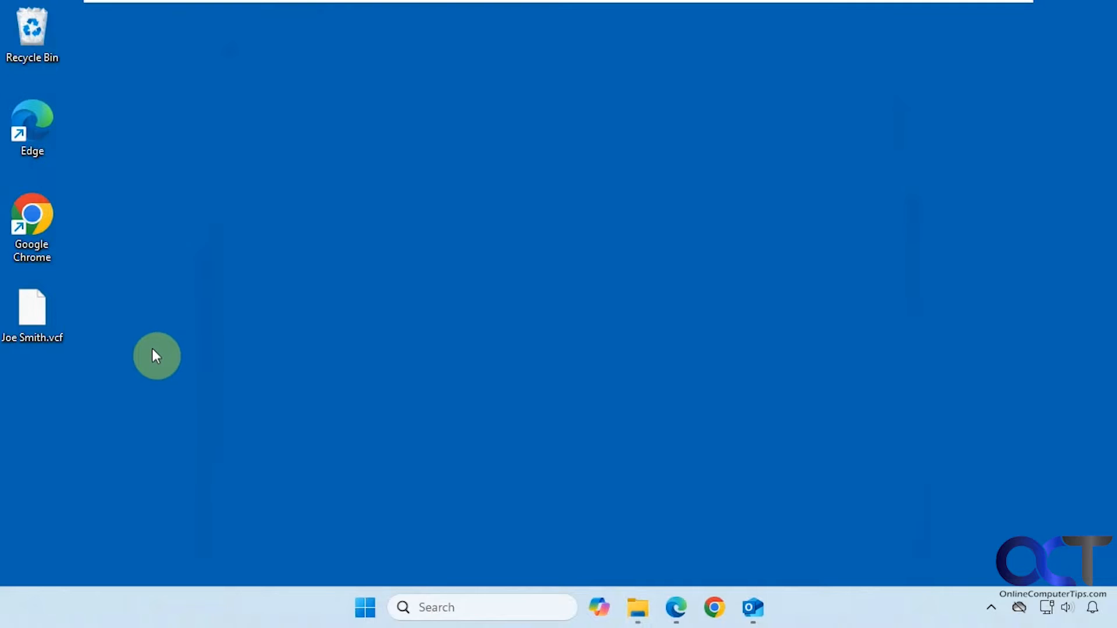
Switch to Outlook, check which file format its contact import accepts, cancel the import and minimise Outlook
{"action": "mouse_move", "coordinate": [40, 331]}
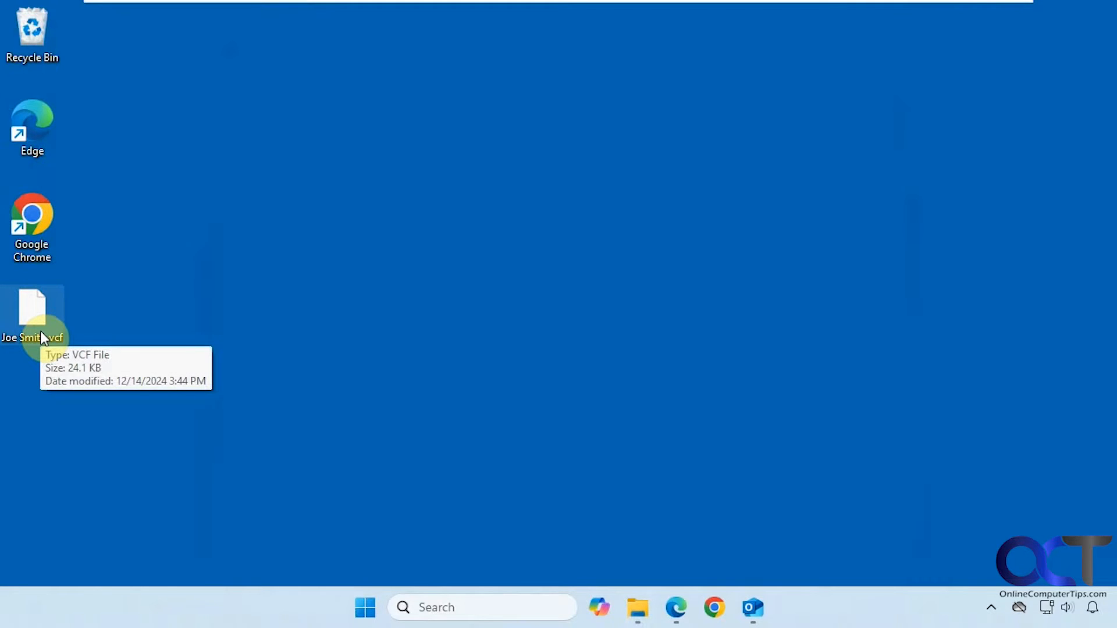
{"action": "left_click", "coordinate": [755, 609]}
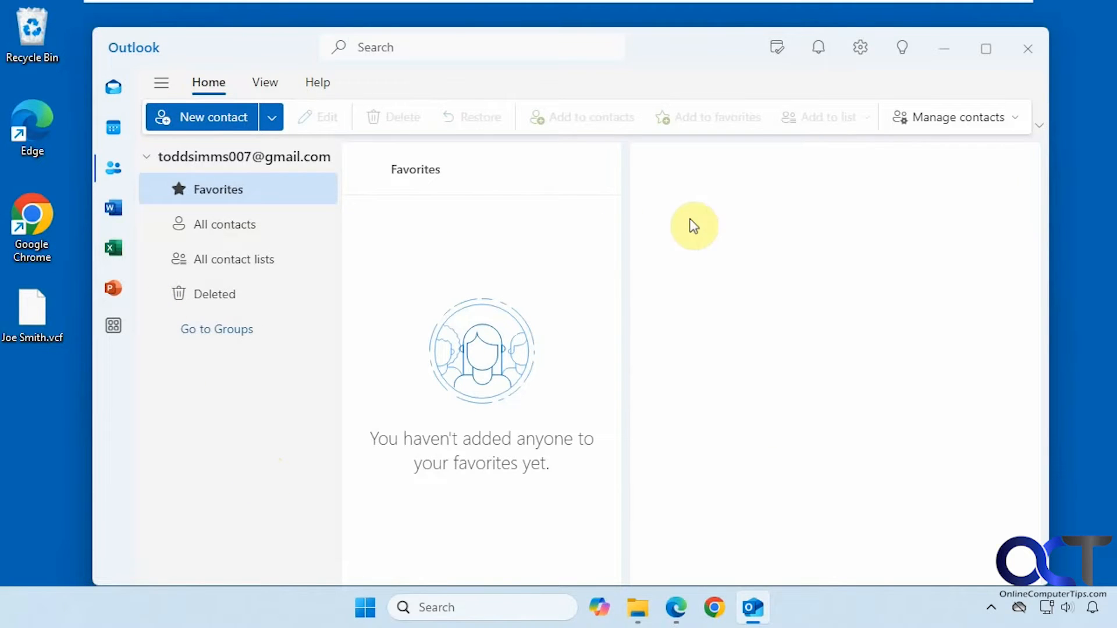
{"action": "left_click", "coordinate": [1015, 120]}
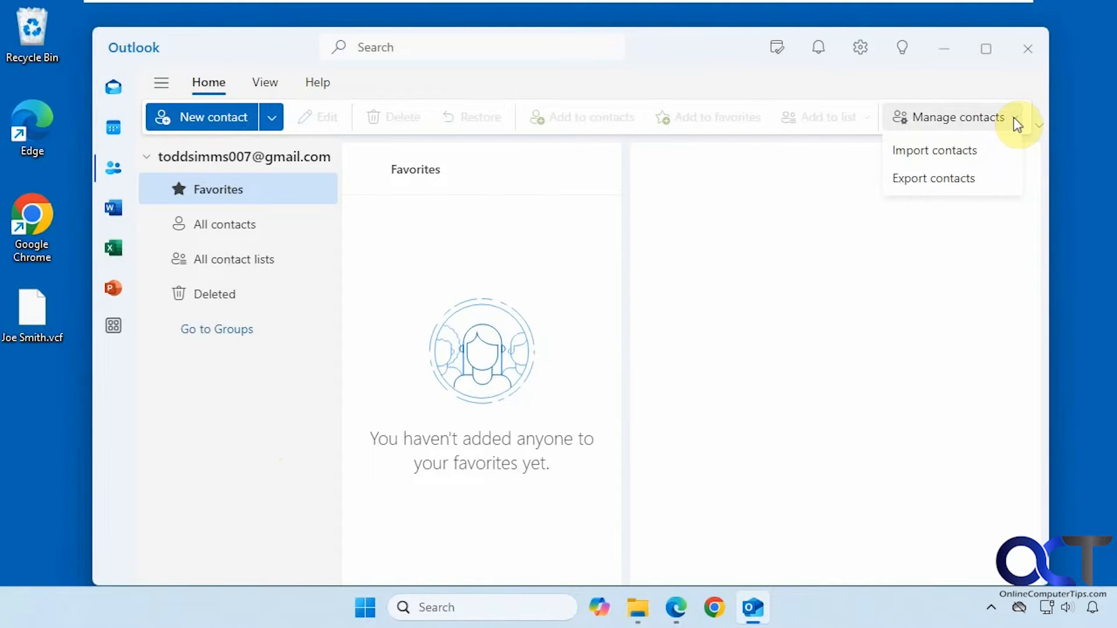
{"action": "left_click", "coordinate": [956, 149]}
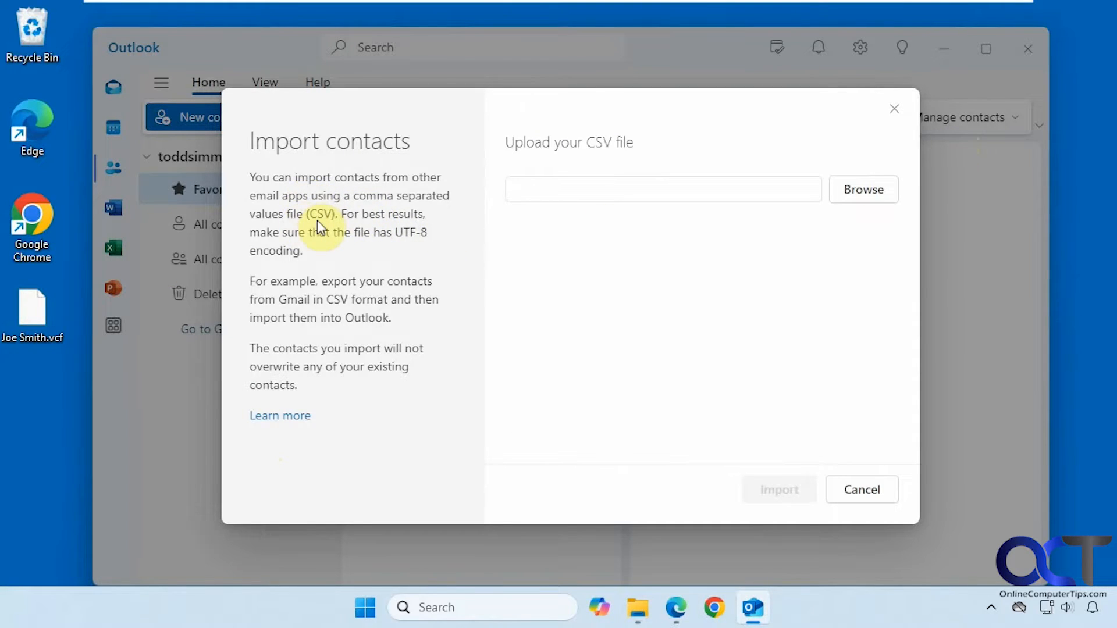
{"action": "left_click", "coordinate": [839, 496]}
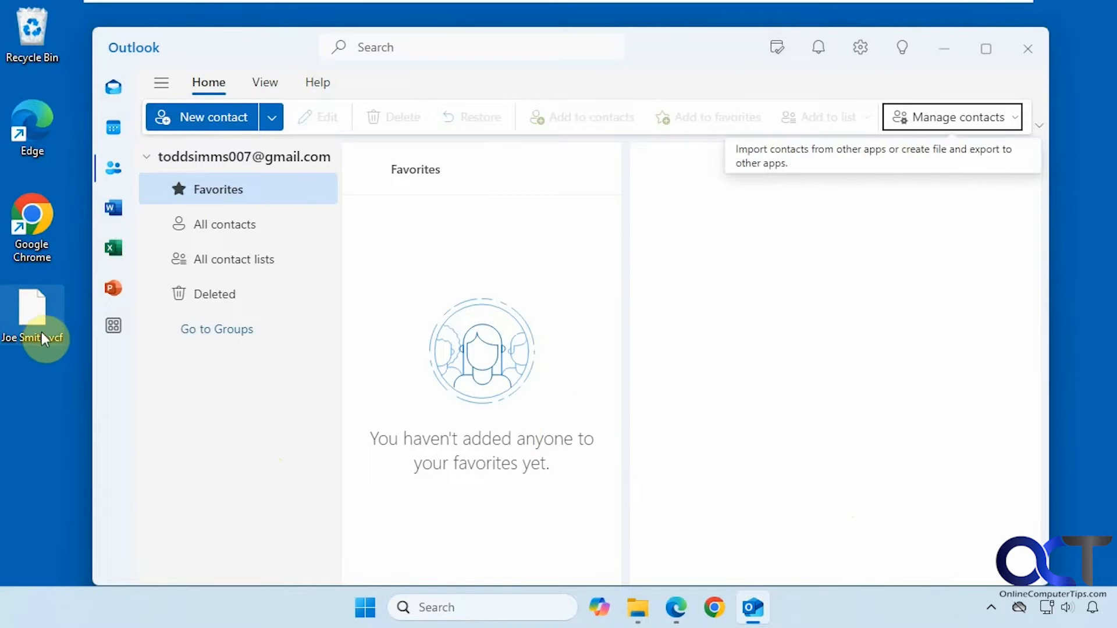
{"action": "left_click", "coordinate": [943, 49]}
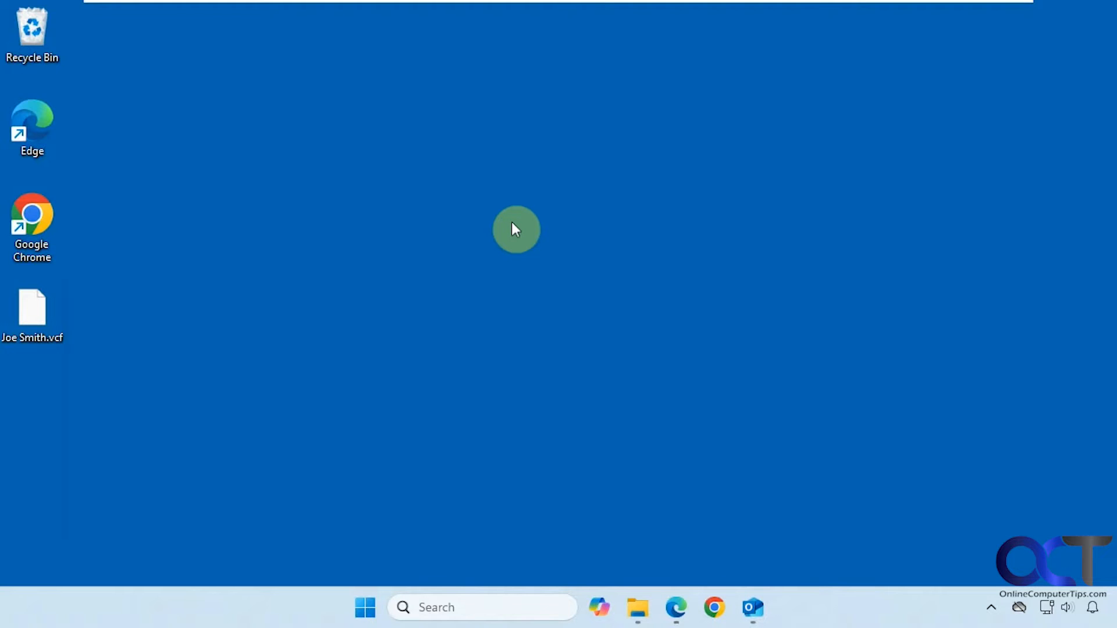
Open the Contacts folder of the current user's profile on the C: drive in File Explorer and widen the window to show its import and export commands
{"action": "left_click", "coordinate": [637, 607]}
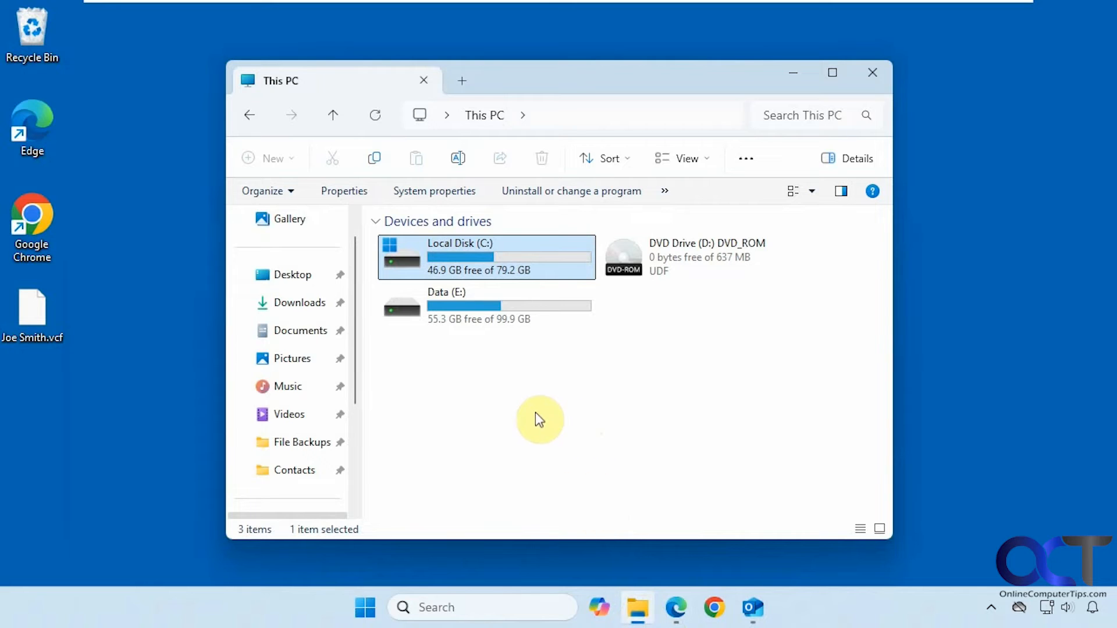
{"action": "double_click", "coordinate": [465, 266]}
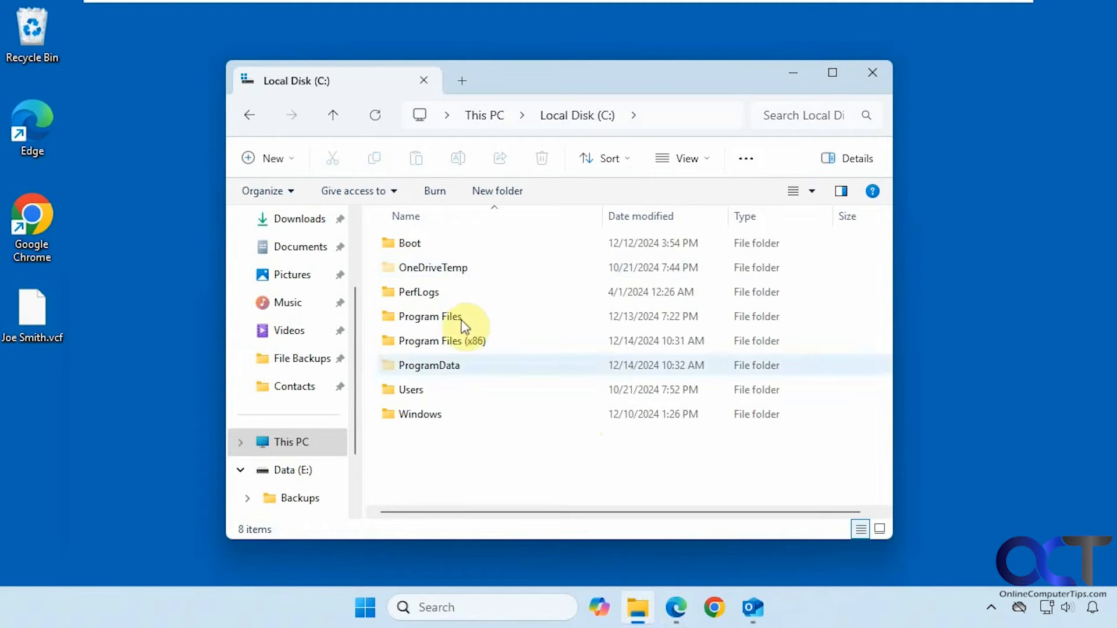
{"action": "double_click", "coordinate": [424, 392]}
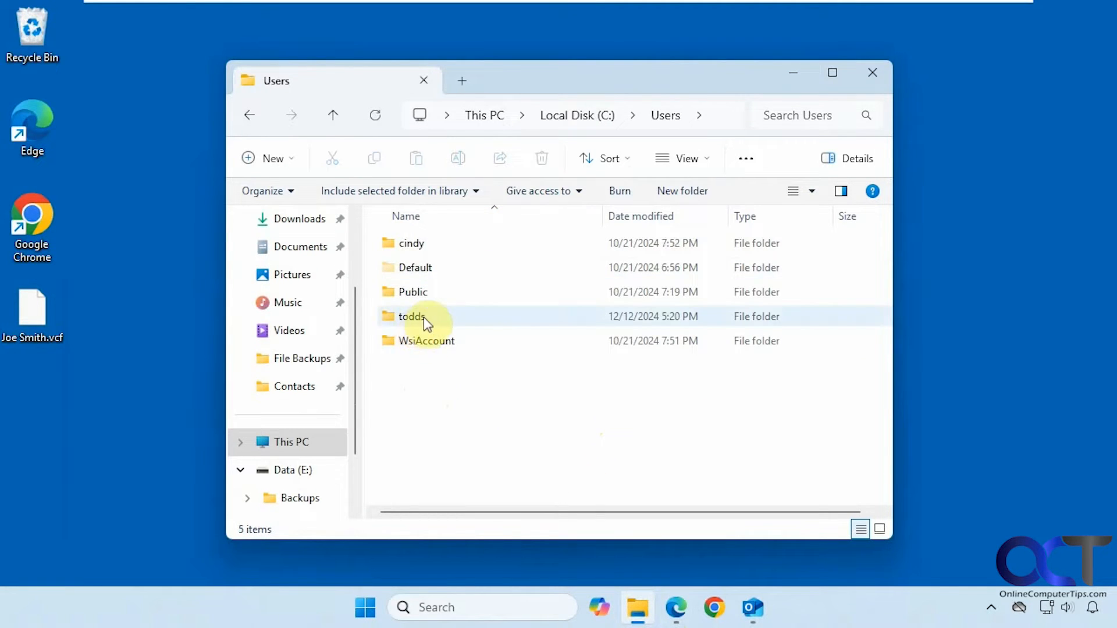
{"action": "double_click", "coordinate": [414, 316]}
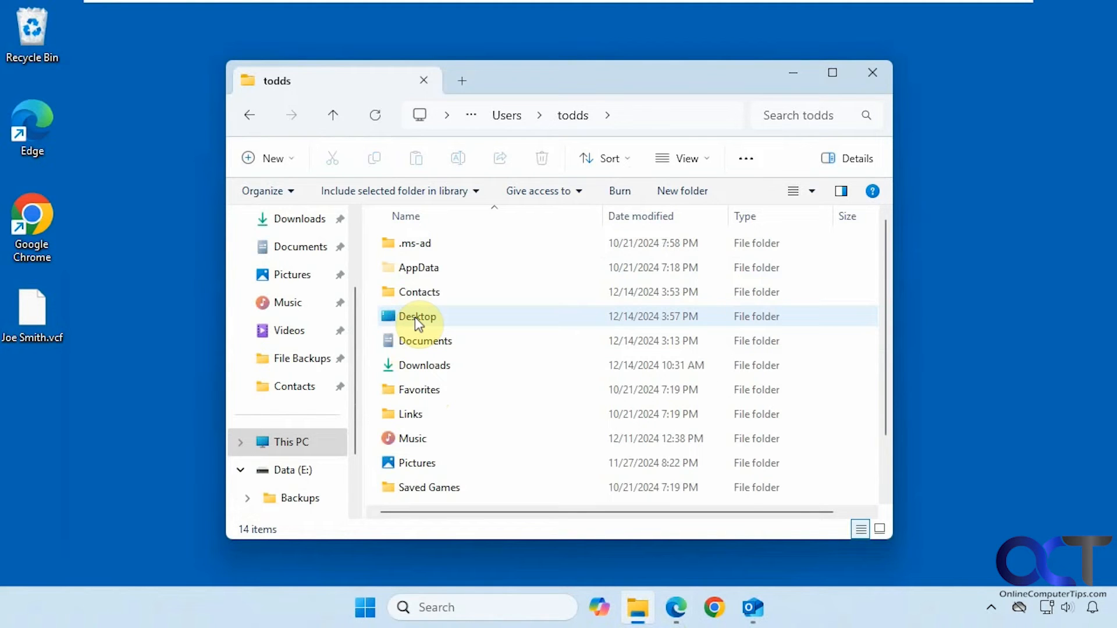
{"action": "double_click", "coordinate": [421, 297]}
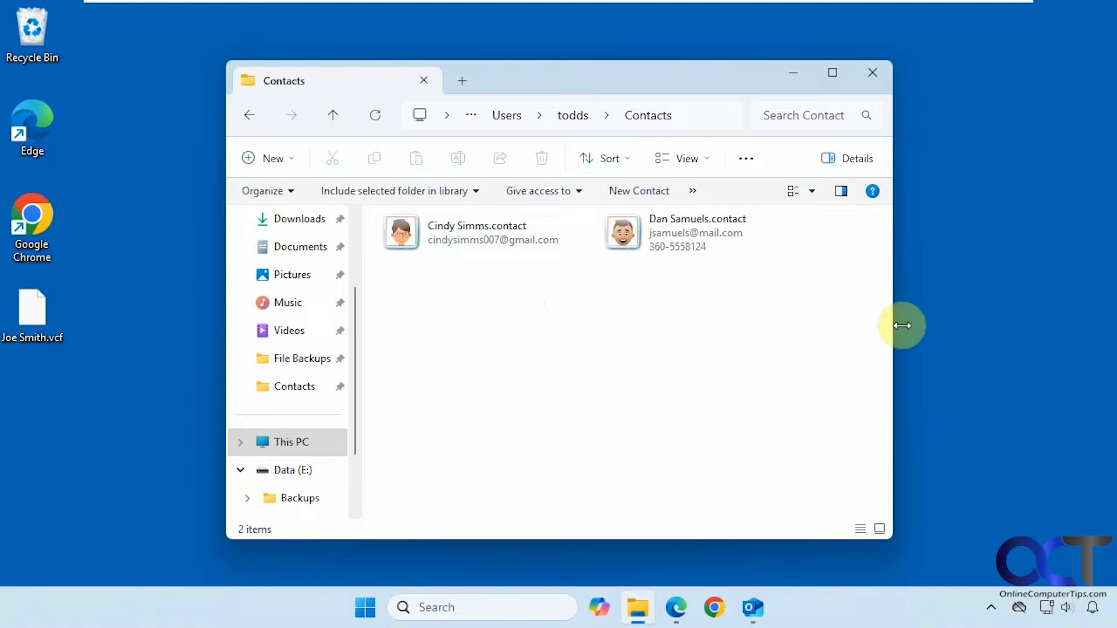
{"action": "left_click_drag", "start_coordinate": [893, 317], "coordinate": [1071, 327]}
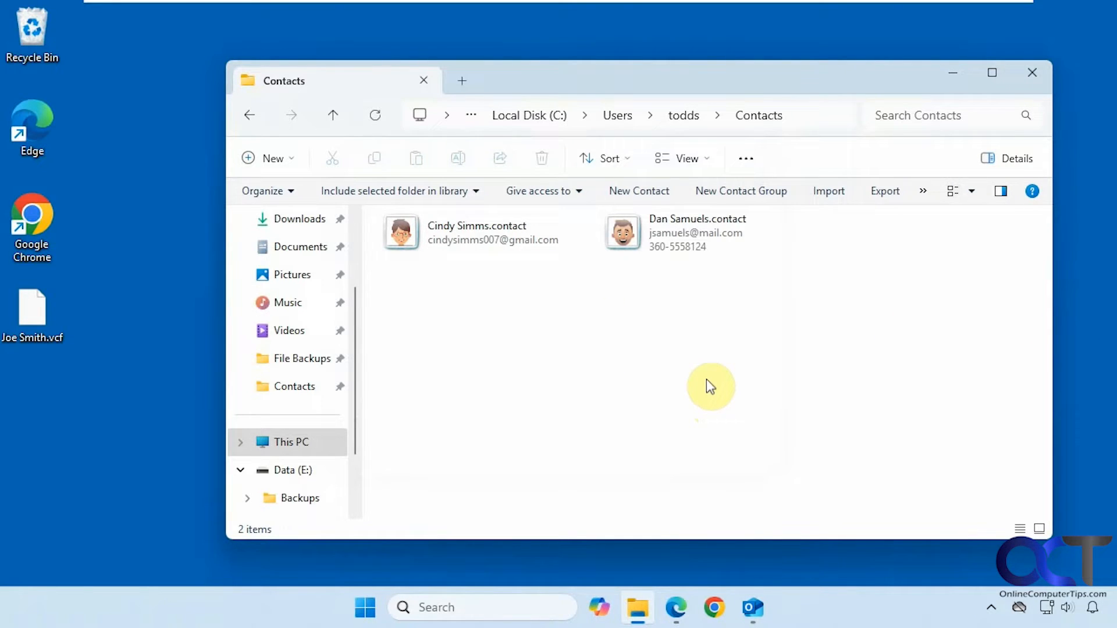
Start an import into Windows Contacts in vCard (VCF file) format, using the VCF file on the desktop
{"action": "left_click", "coordinate": [835, 202]}
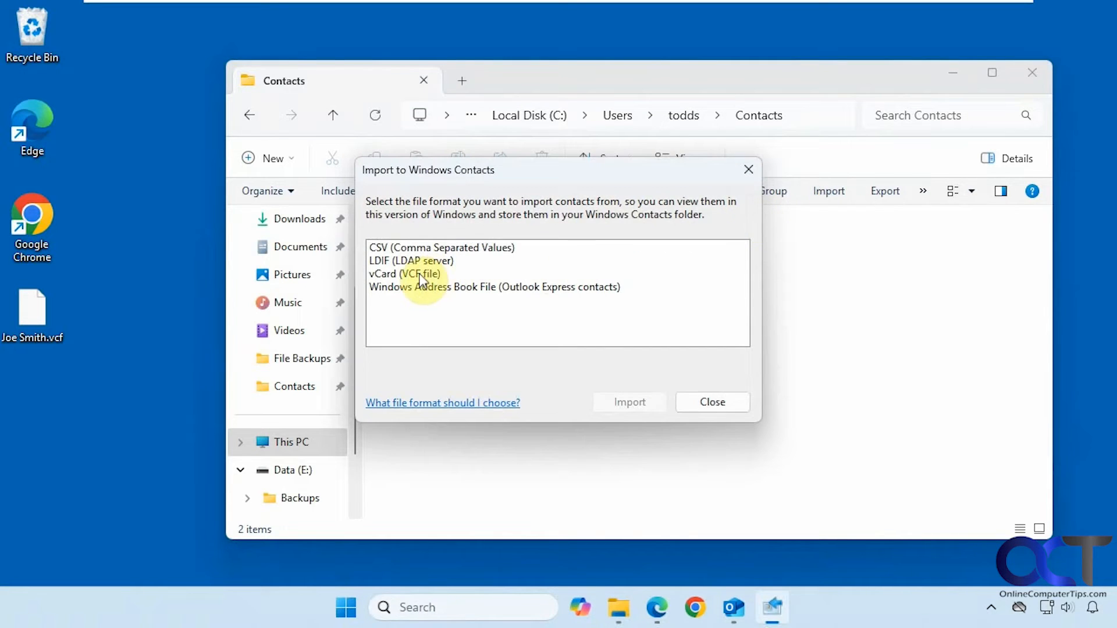
{"action": "left_click", "coordinate": [420, 274]}
{"action": "left_click", "coordinate": [624, 404]}
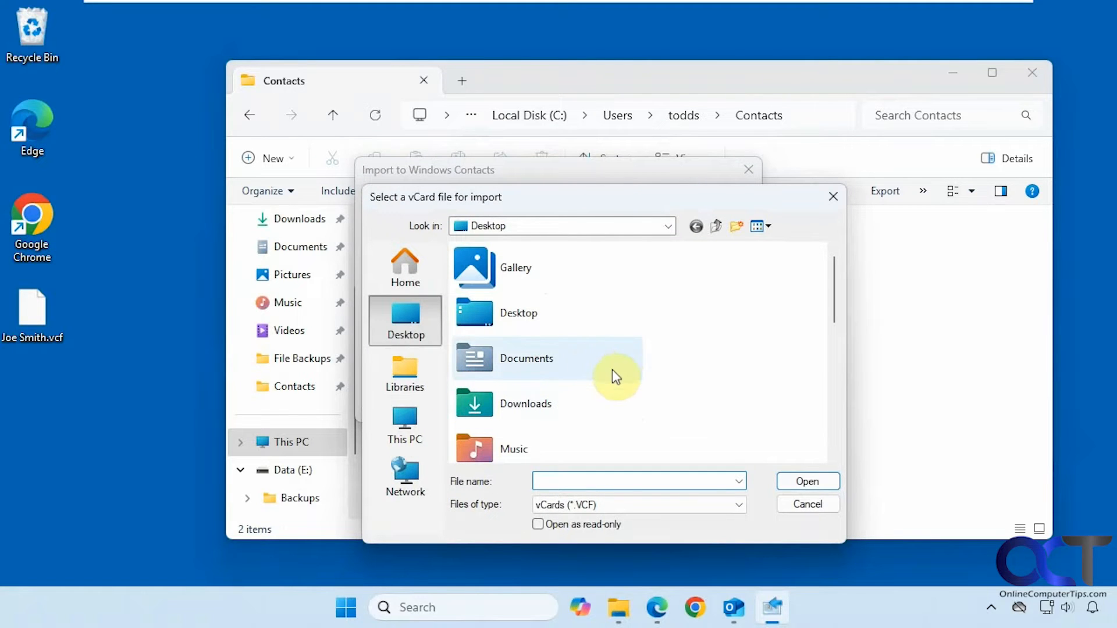
{"action": "scroll", "coordinate": [640, 379], "scroll_direction": "down", "scroll_amount": 6}
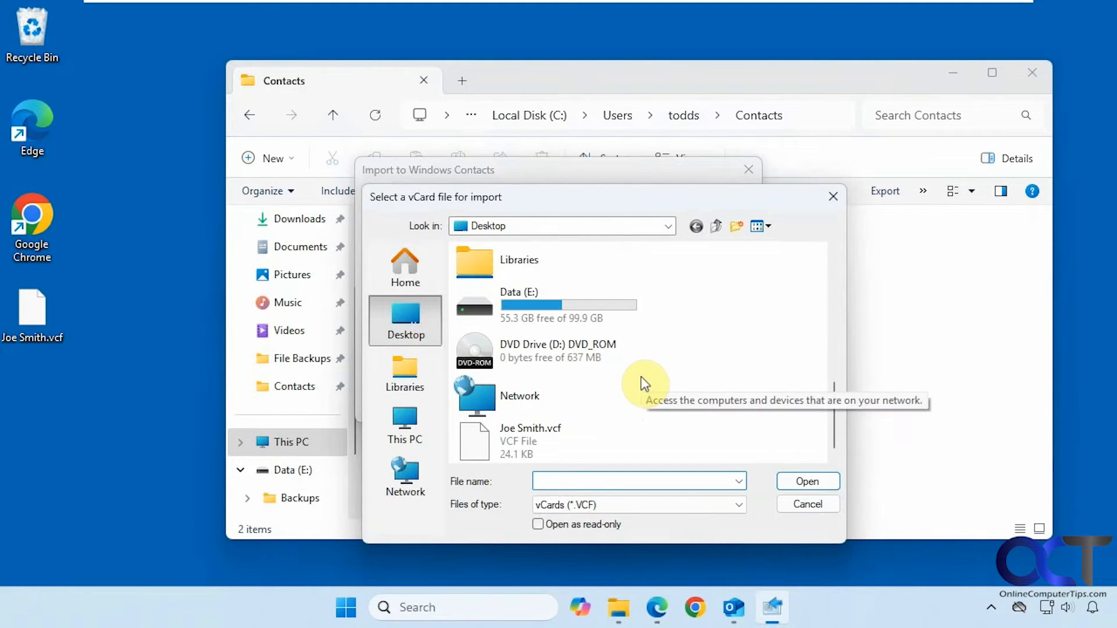
{"action": "double_click", "coordinate": [561, 435]}
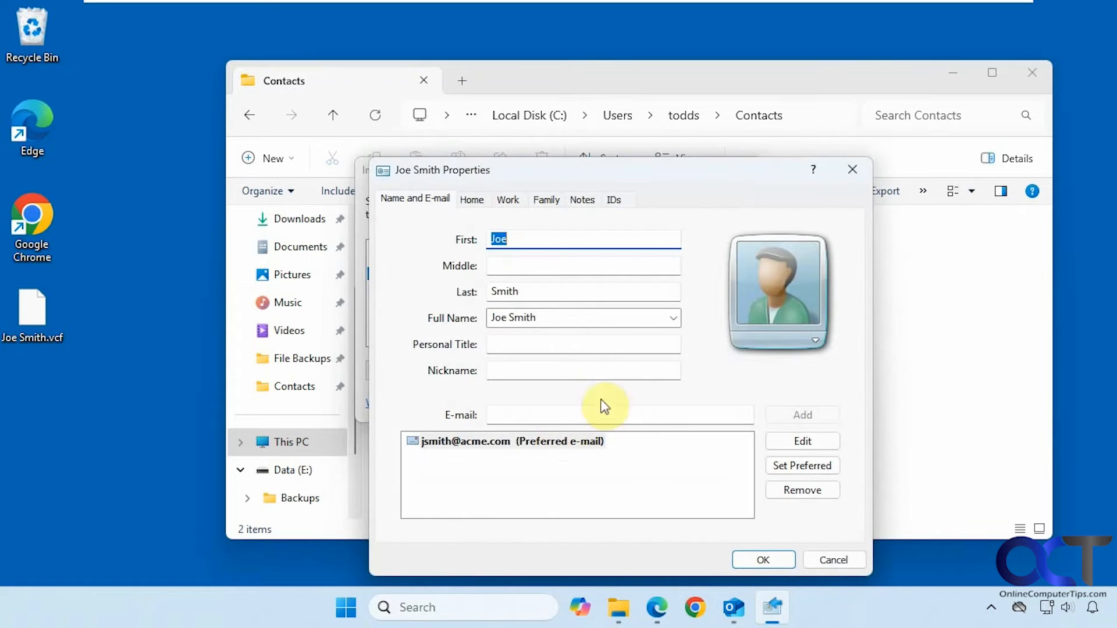
Review the incoming contact's home, work, family, notes and ID details, accept the contact and close the import
{"action": "left_click", "coordinate": [474, 201]}
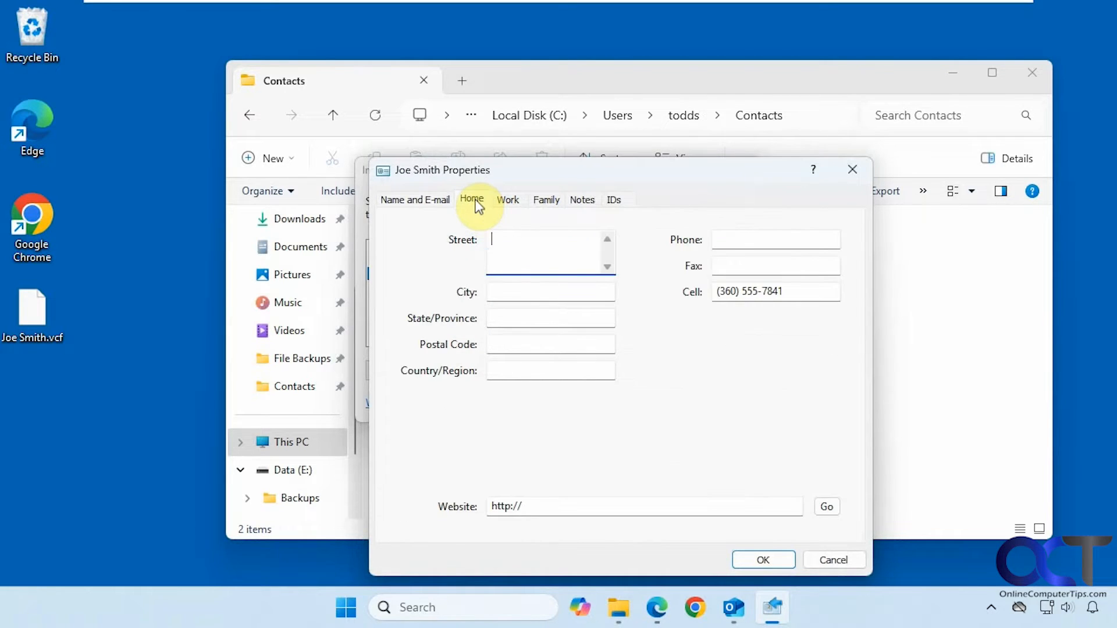
{"action": "left_click", "coordinate": [507, 203]}
{"action": "left_click", "coordinate": [547, 201]}
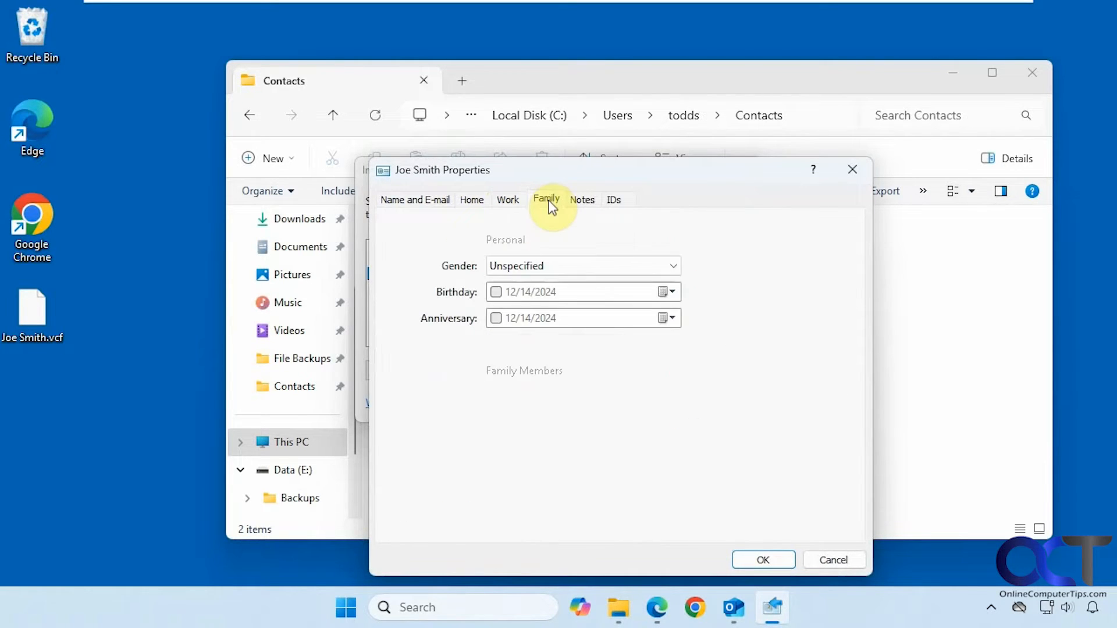
{"action": "left_click", "coordinate": [581, 201]}
{"action": "left_click", "coordinate": [616, 205]}
{"action": "left_click", "coordinate": [421, 203]}
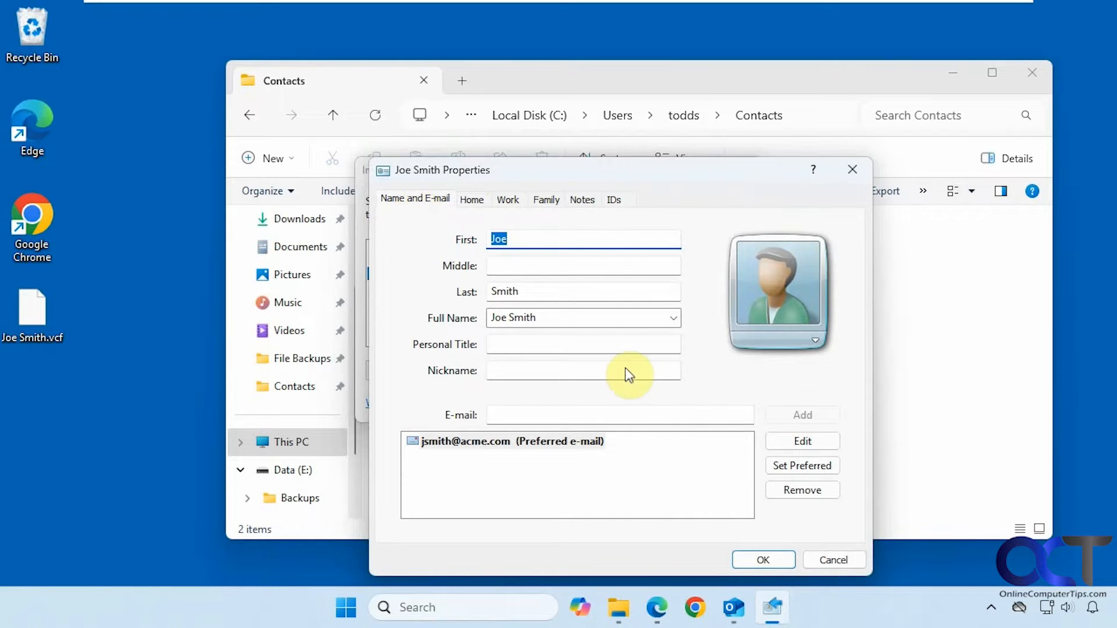
{"action": "left_click", "coordinate": [750, 556]}
{"action": "left_click", "coordinate": [713, 401]}
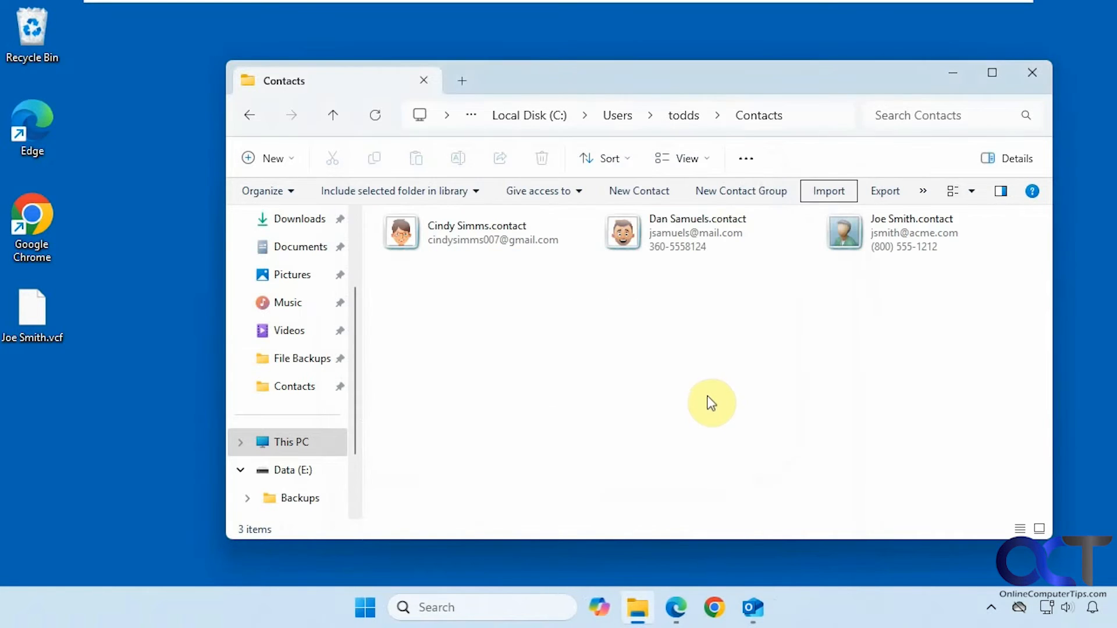
Open the newly imported contact, check its home and work details, and close it without changes
{"action": "double_click", "coordinate": [875, 248]}
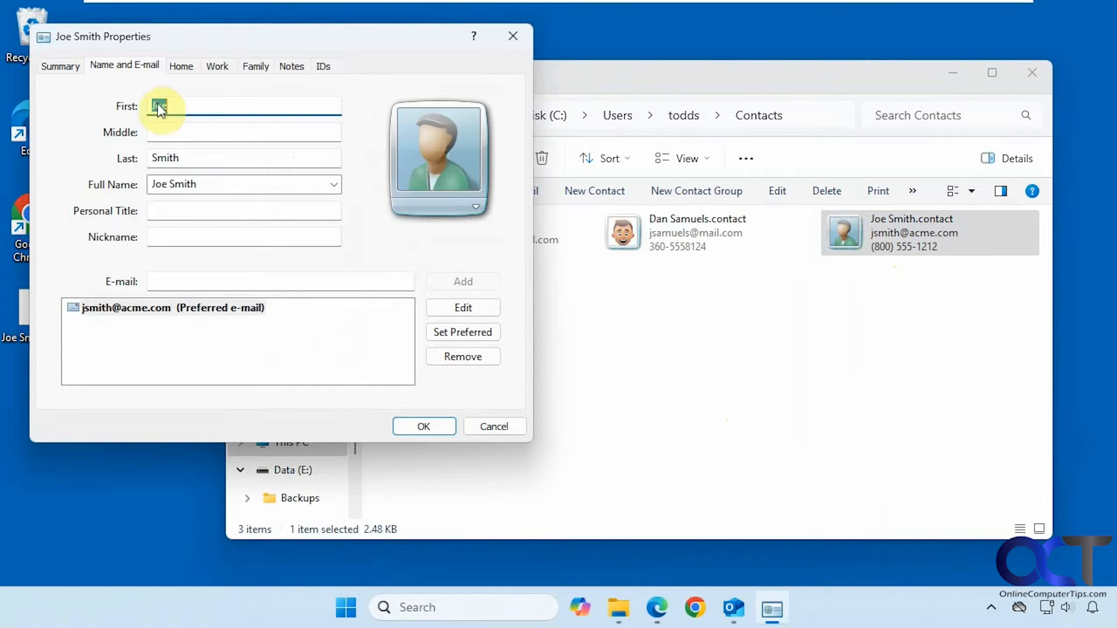
{"action": "left_click", "coordinate": [181, 68]}
{"action": "left_click", "coordinate": [220, 66]}
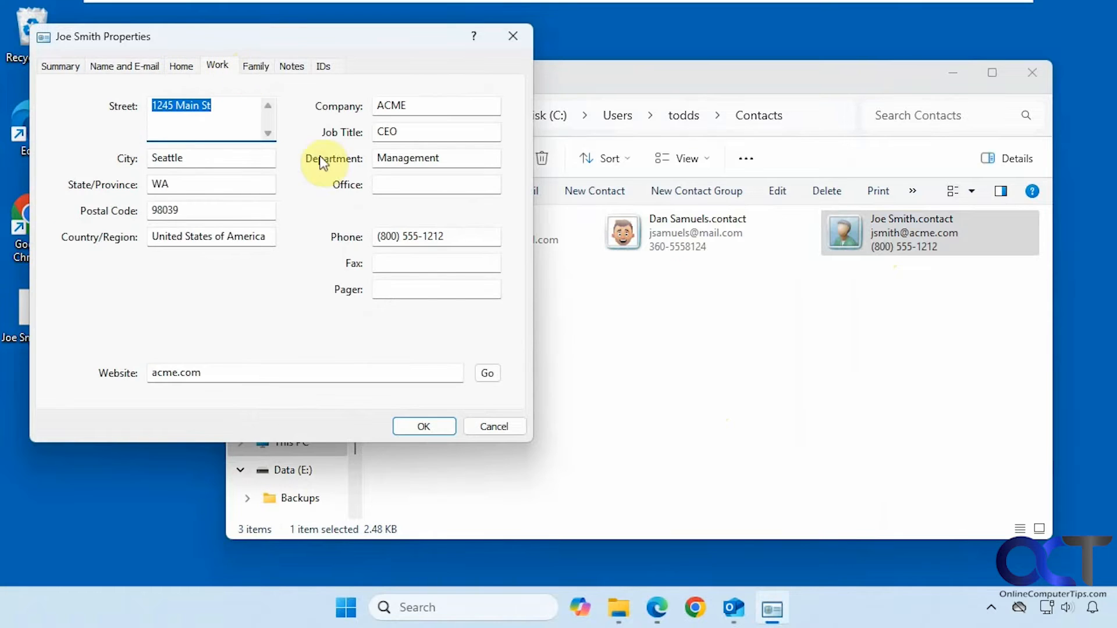
{"action": "left_click", "coordinate": [492, 424]}
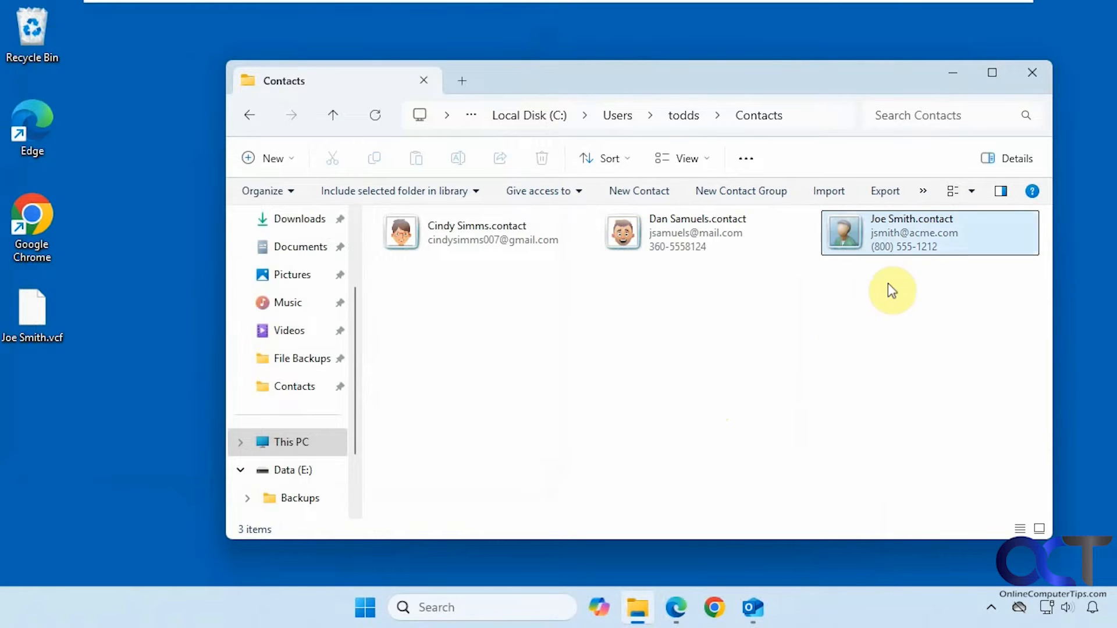
{"action": "mouse_move", "coordinate": [885, 246]}
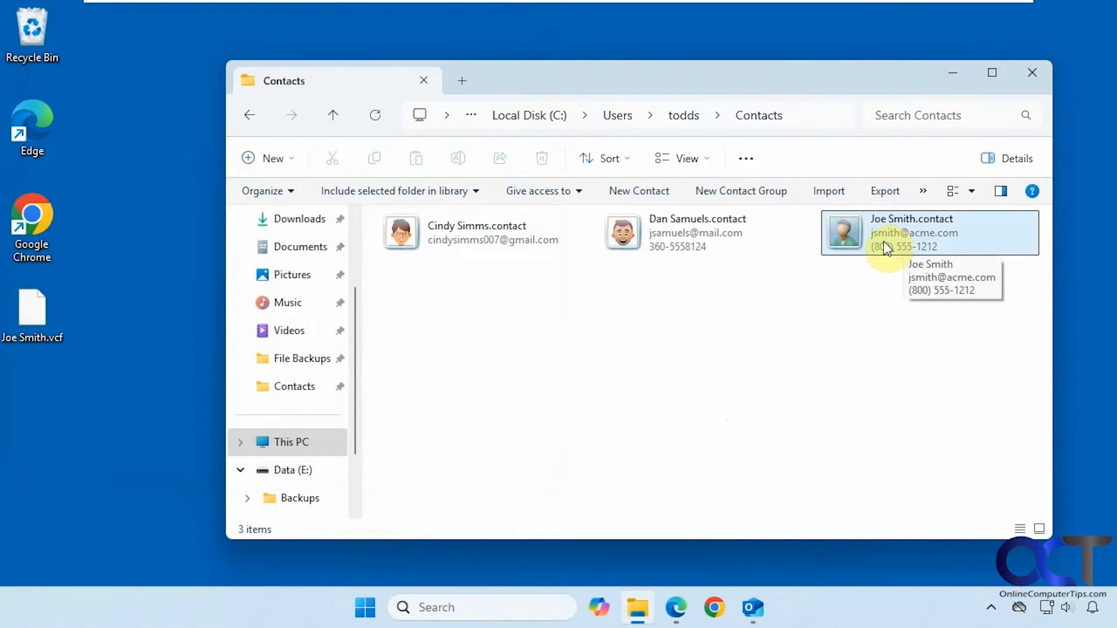
{"action": "left_click", "coordinate": [835, 261]}
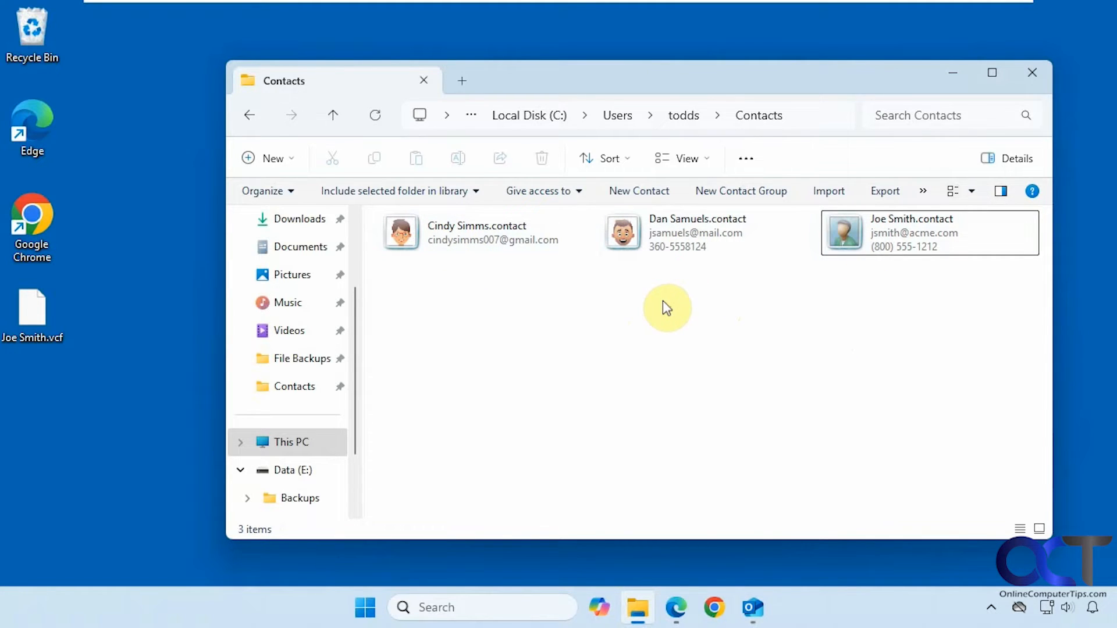
{"action": "left_click", "coordinate": [617, 235]}
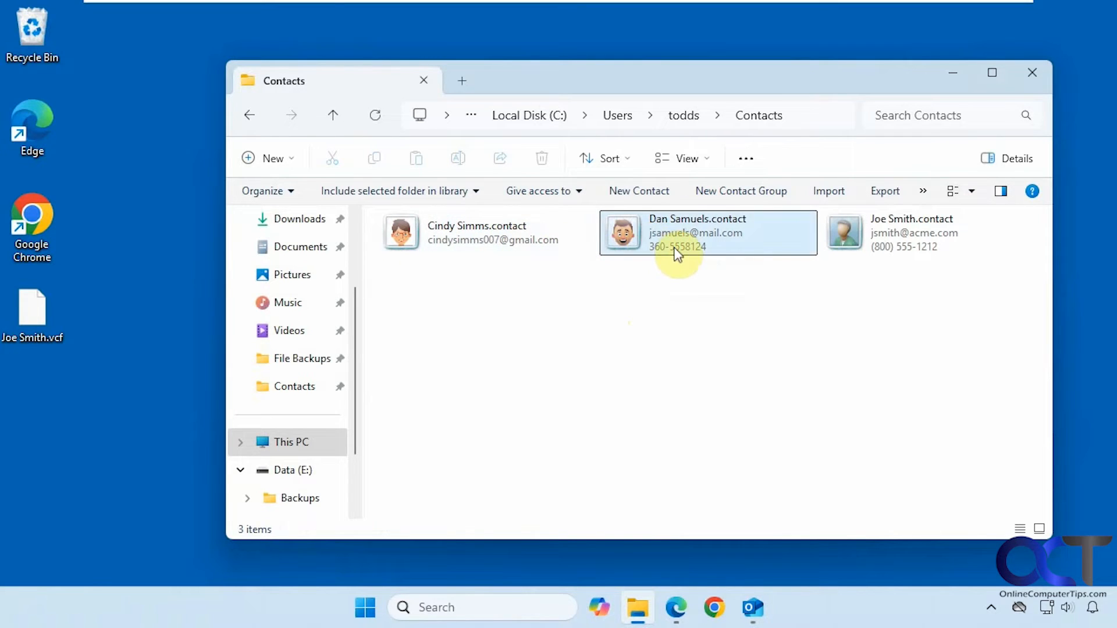
{"action": "left_click", "coordinate": [447, 320]}
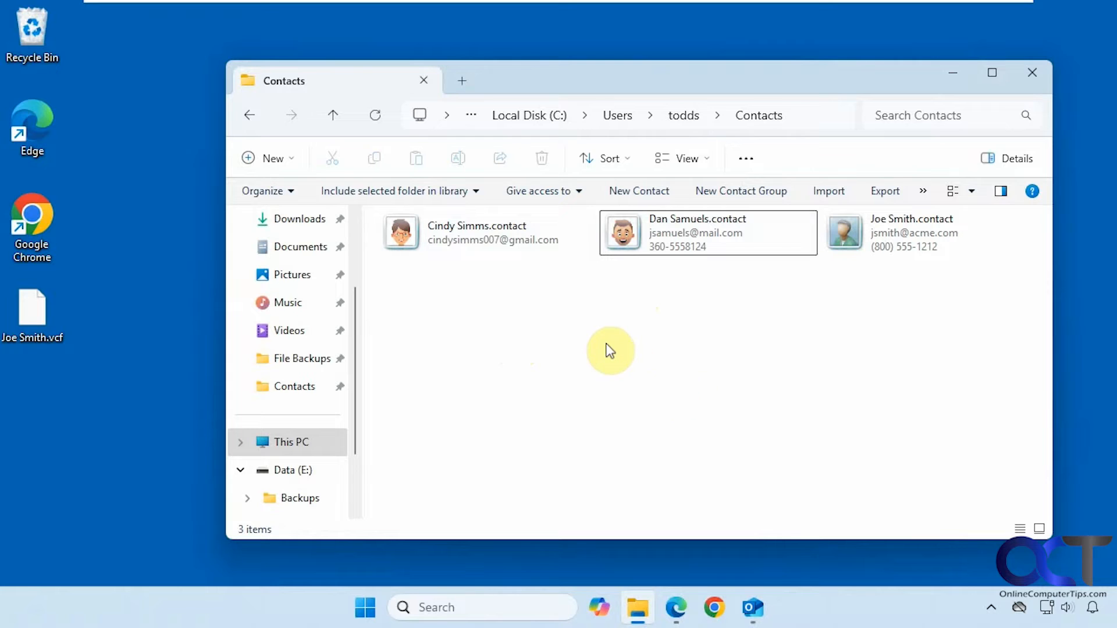
Set up a CSV (Comma Separated Values) export of the contacts to a file named Contacts on the desktop, continuing to the field selection
{"action": "left_click", "coordinate": [876, 192]}
{"action": "left_click", "coordinate": [483, 247]}
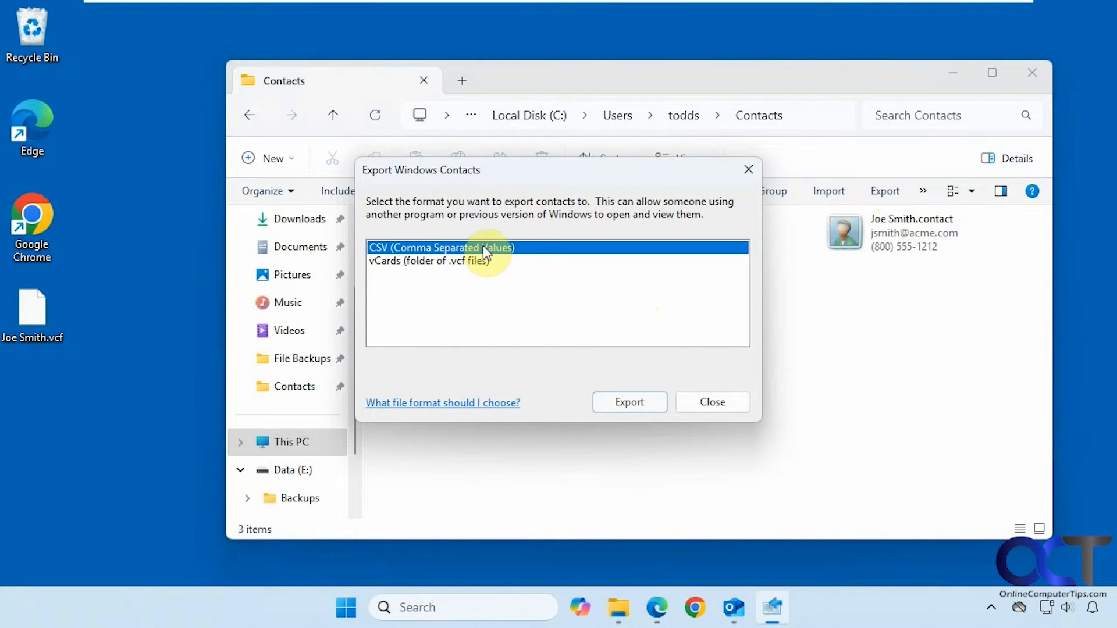
{"action": "left_click", "coordinate": [633, 399]}
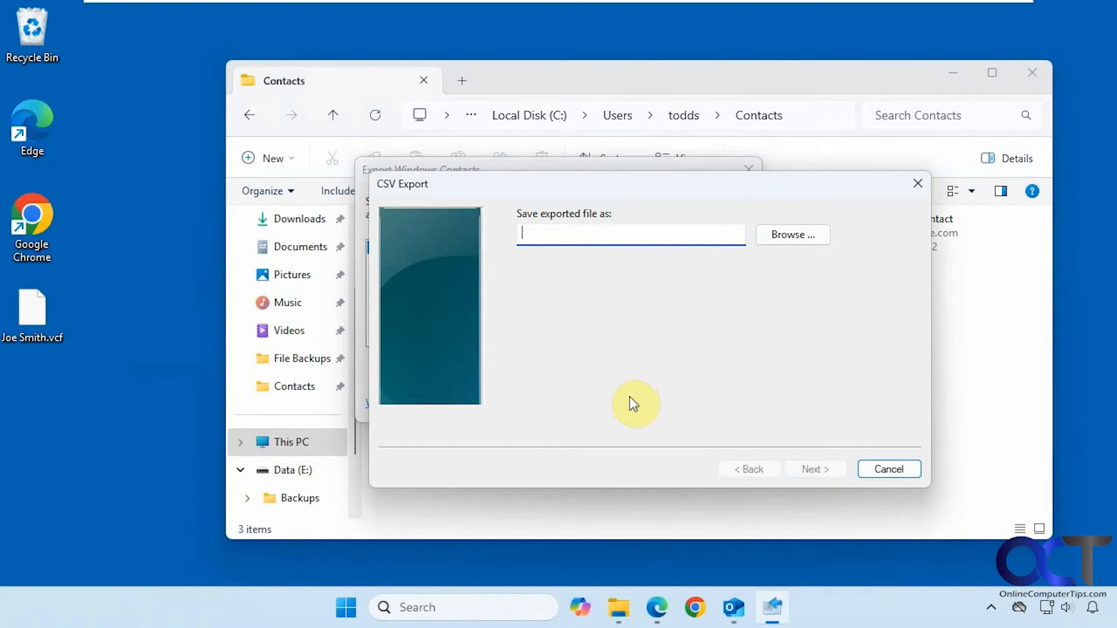
{"action": "type", "text": "Contacts"}
{"action": "left_click", "coordinate": [776, 237]}
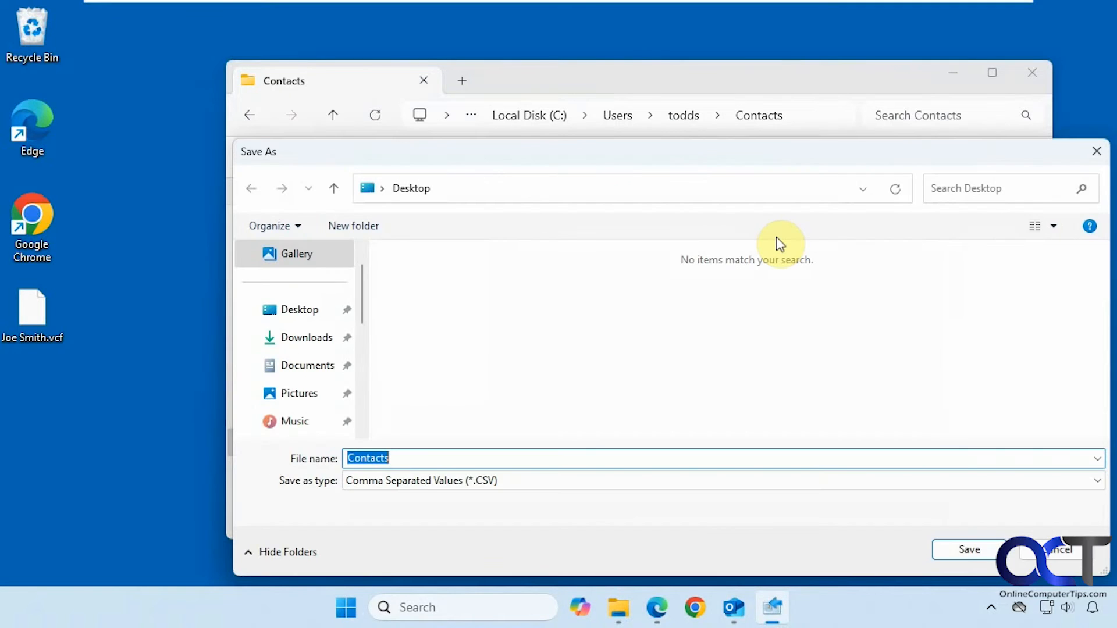
{"action": "left_click", "coordinate": [311, 309]}
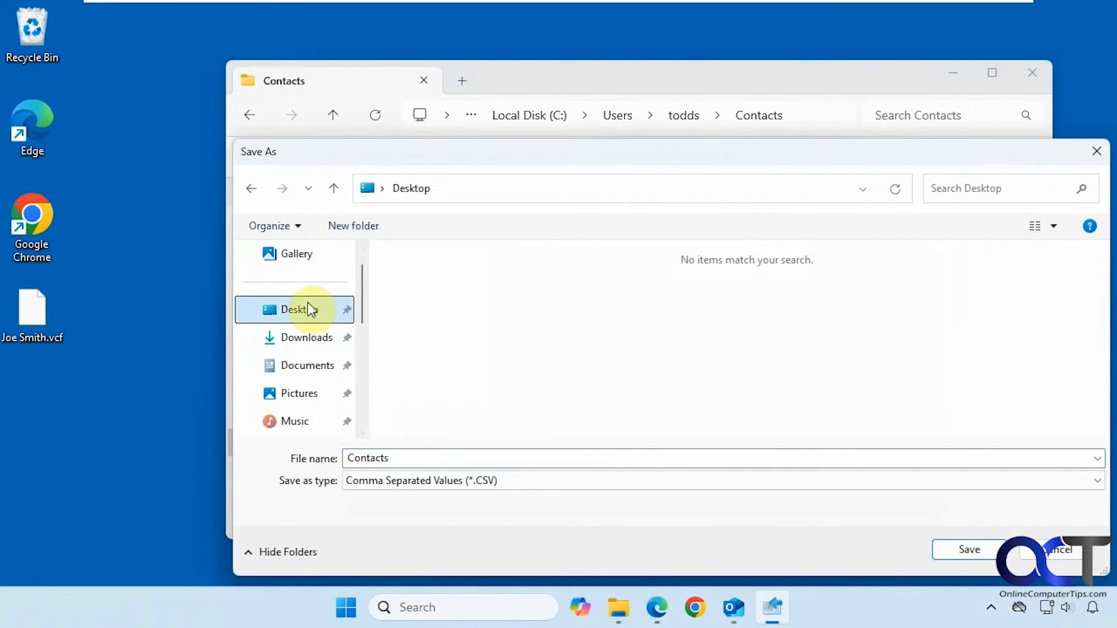
{"action": "left_click", "coordinate": [945, 548]}
{"action": "left_click", "coordinate": [818, 472]}
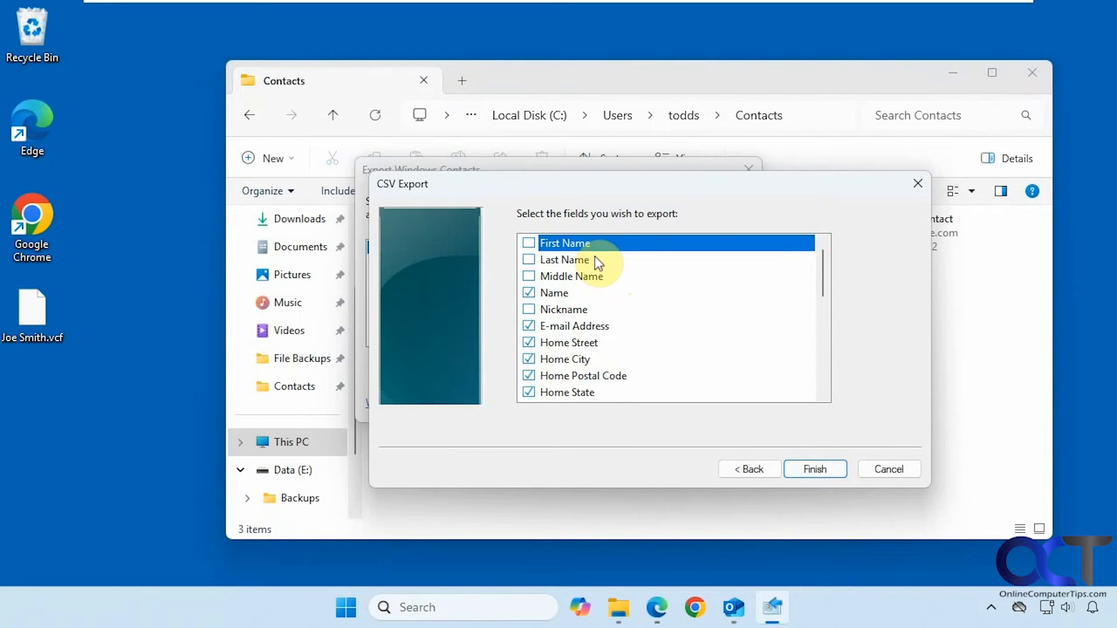
Include First Name, Last Name, Middle Name, Nickname, Home Fax, Mobile Phone and Personal Web Page in the CSV export fields
{"action": "left_click", "coordinate": [529, 260]}
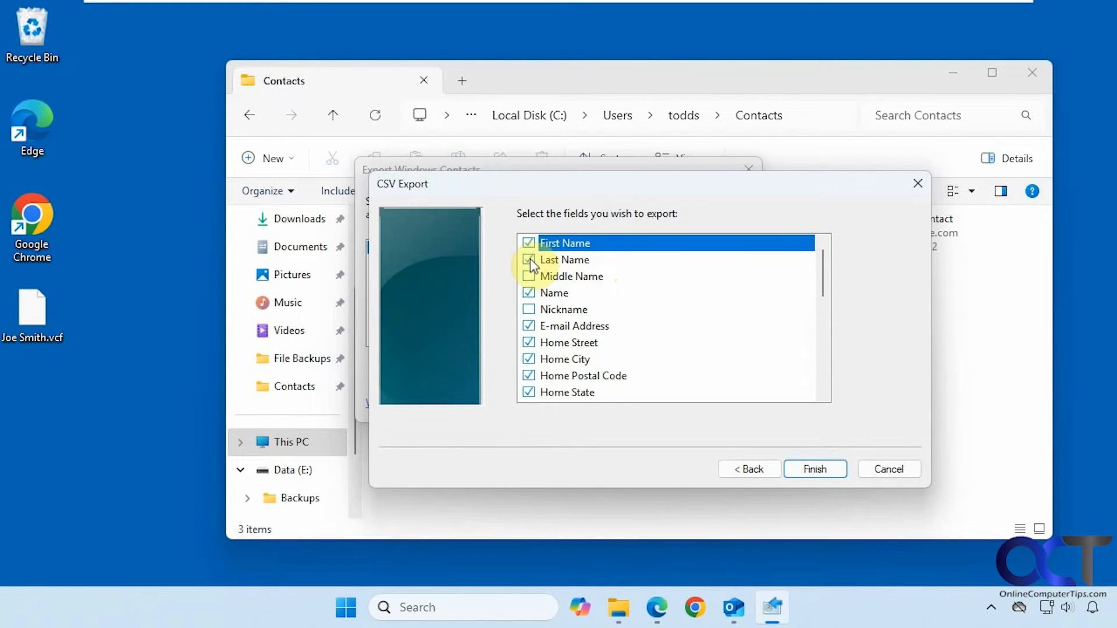
{"action": "left_click", "coordinate": [529, 276]}
{"action": "left_click", "coordinate": [529, 309]}
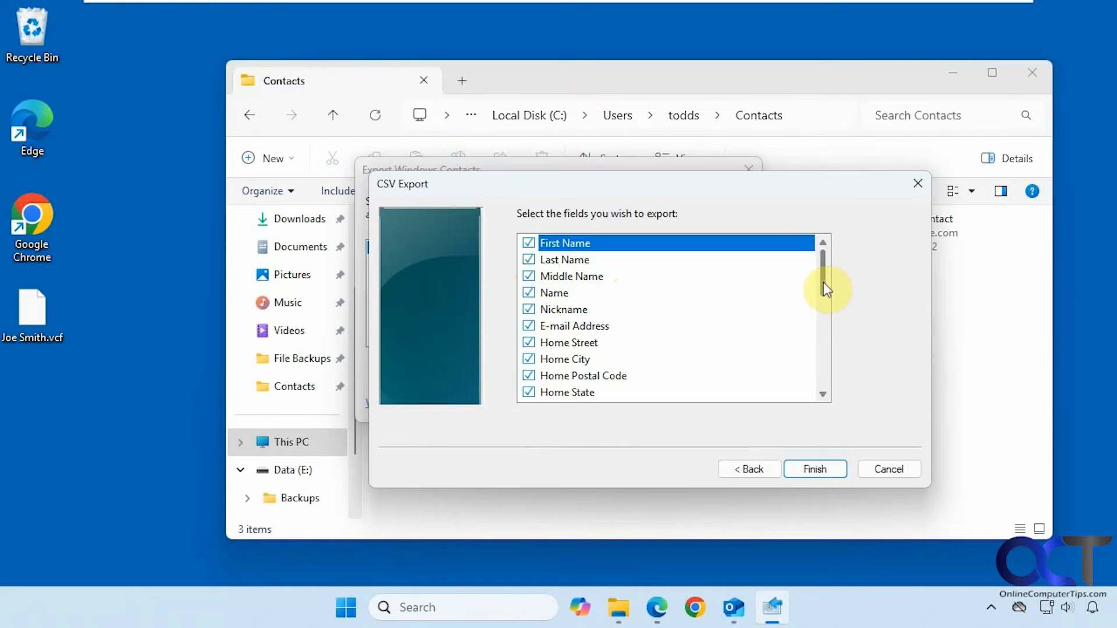
{"action": "left_click_drag", "start_coordinate": [823, 282], "coordinate": [819, 327]}
{"action": "left_click", "coordinate": [529, 276]}
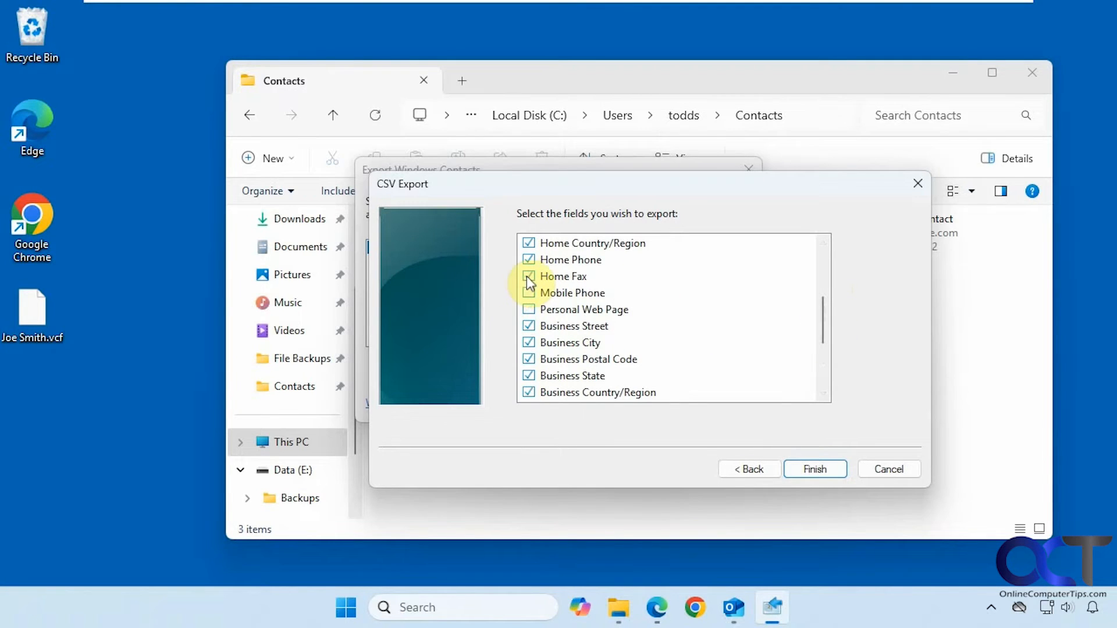
{"action": "left_click", "coordinate": [529, 293]}
{"action": "left_click", "coordinate": [529, 309]}
Add the Department field to the CSV export, finish exporting the contacts and close the export dialog
{"action": "left_click_drag", "start_coordinate": [823, 324], "coordinate": [822, 397]}
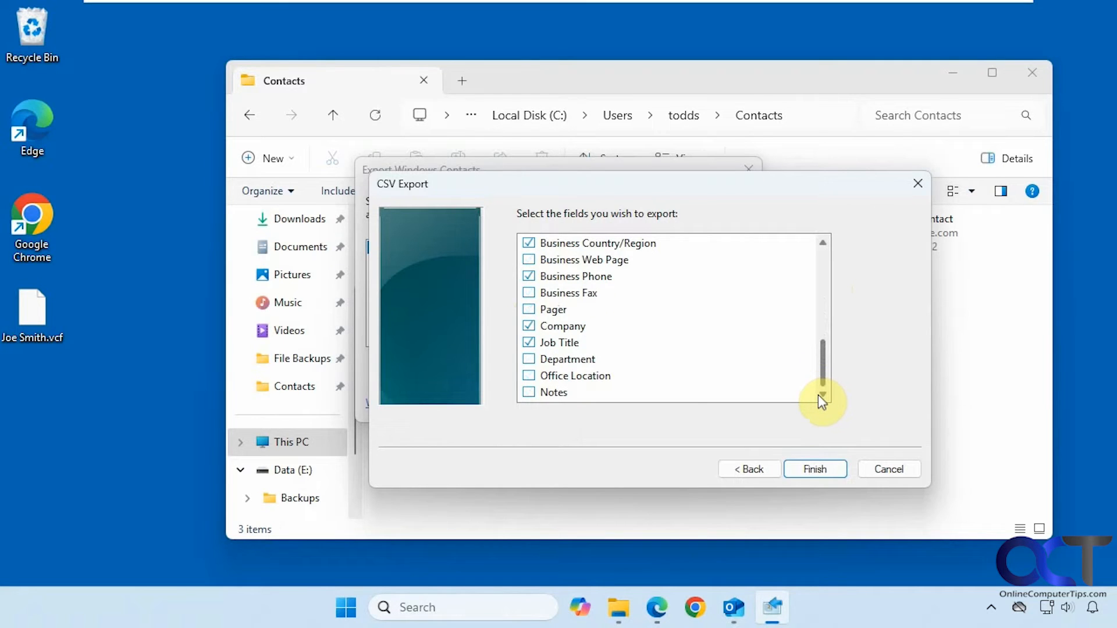
{"action": "left_click", "coordinate": [529, 359]}
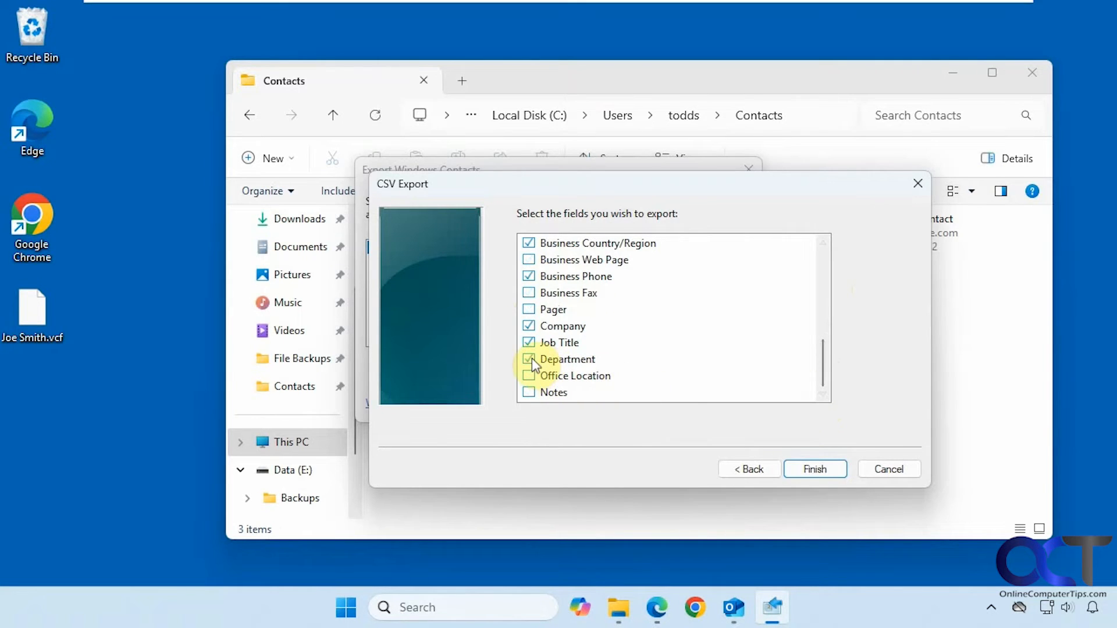
{"action": "left_click", "coordinate": [809, 465]}
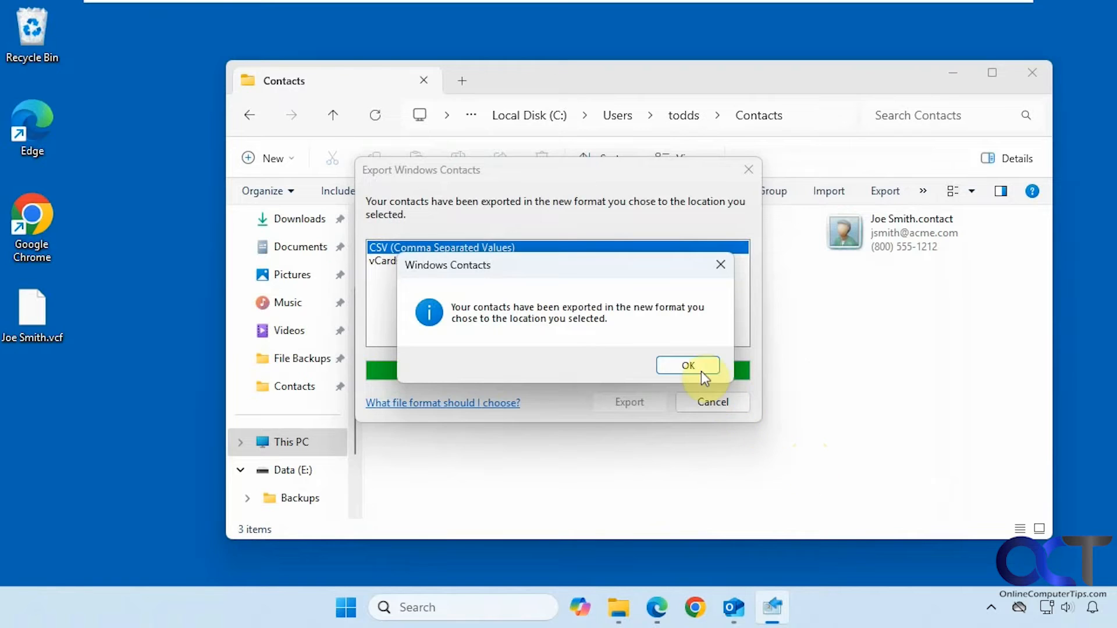
{"action": "left_click", "coordinate": [688, 365]}
{"action": "left_click", "coordinate": [710, 402]}
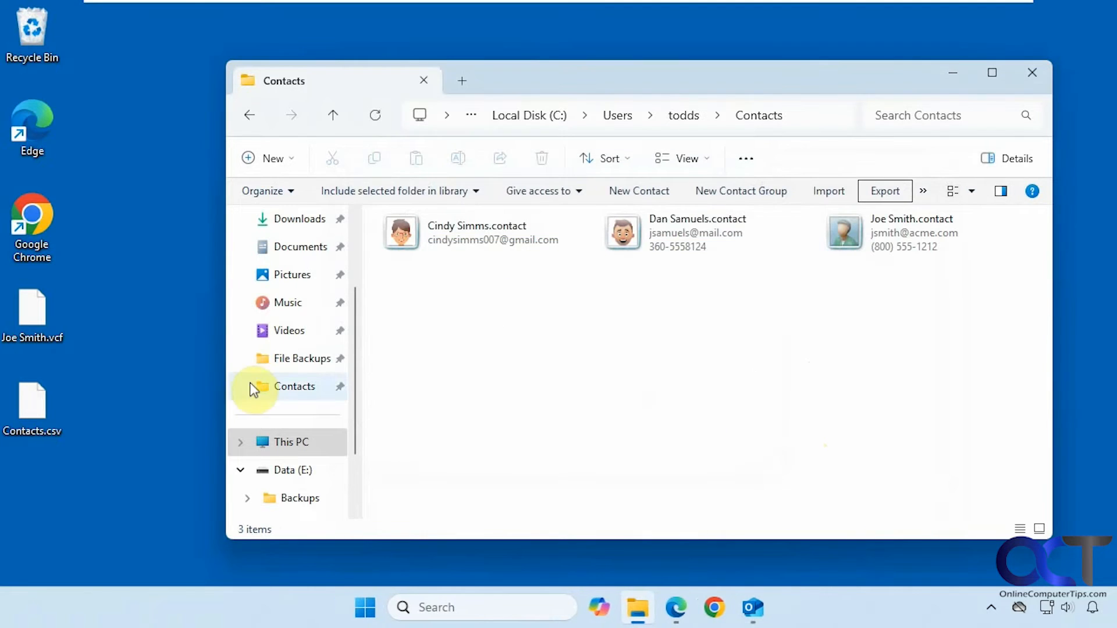
Open Contacts.csv from the desktop in Notepad just once, check its field headings and contact rows, and close it
{"action": "double_click", "coordinate": [33, 406]}
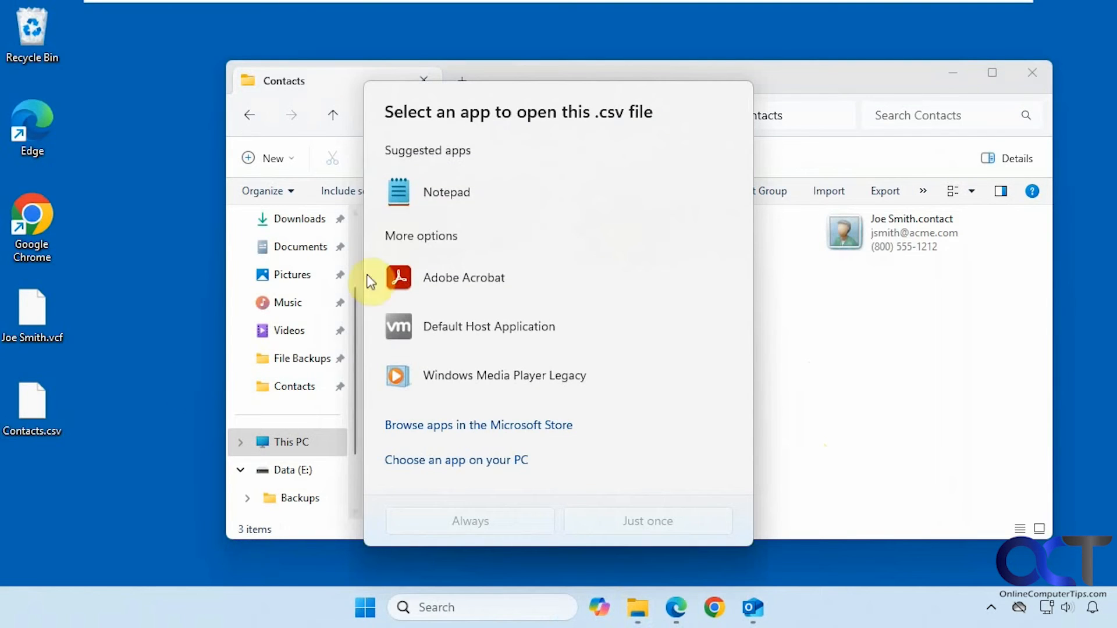
{"action": "left_click", "coordinate": [432, 199]}
{"action": "left_click", "coordinate": [650, 519]}
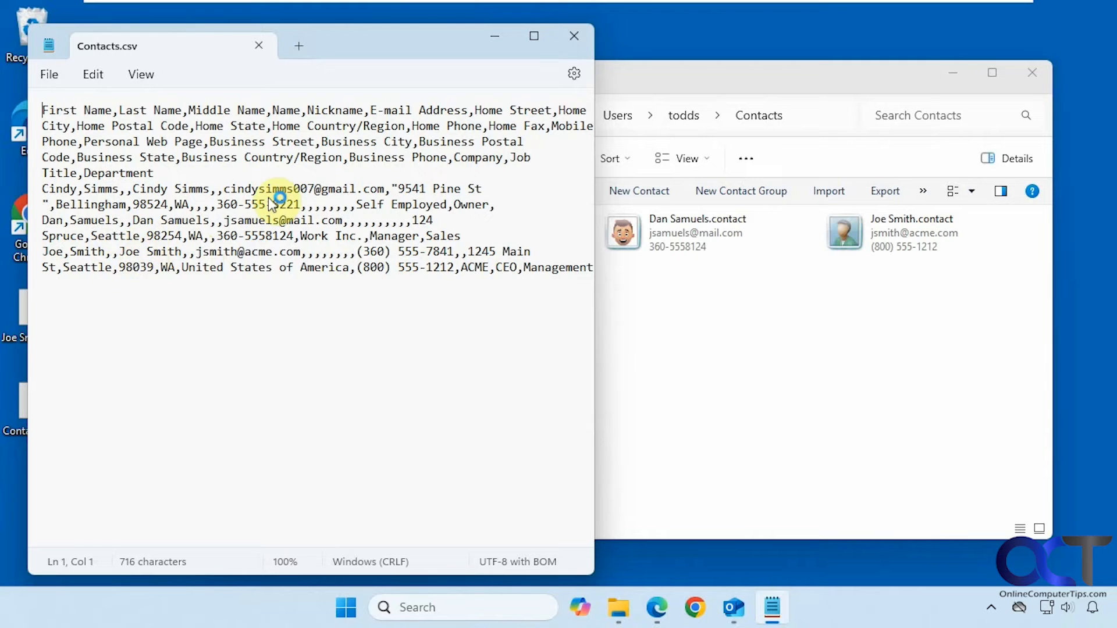
{"action": "left_click", "coordinate": [575, 40]}
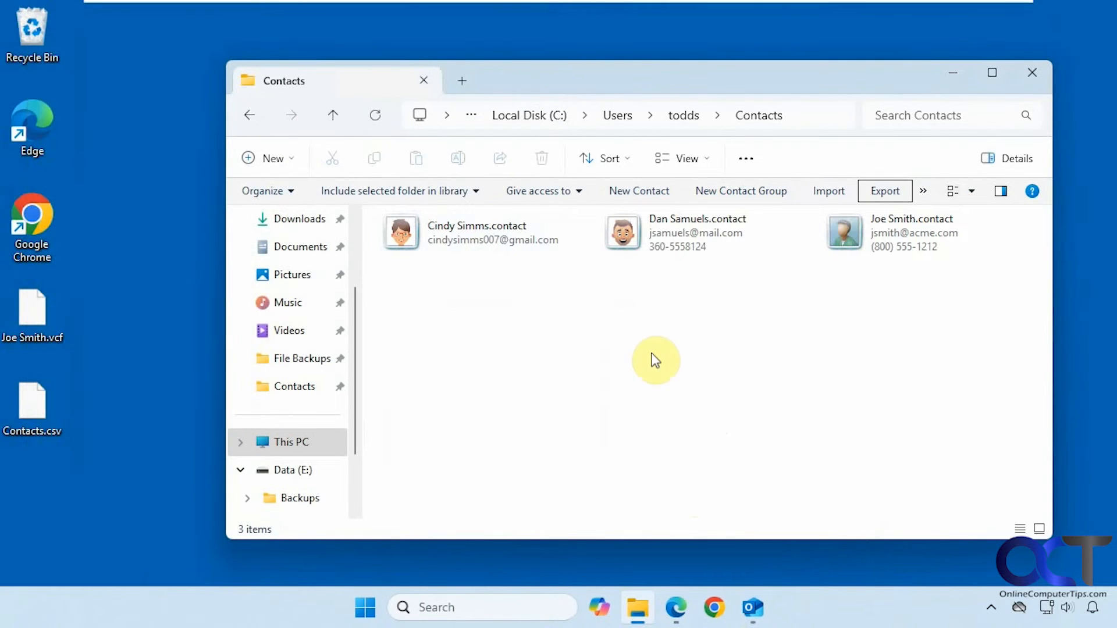
Switch to Outlook and import contacts from Contacts.csv on the desktop
{"action": "left_click", "coordinate": [751, 604]}
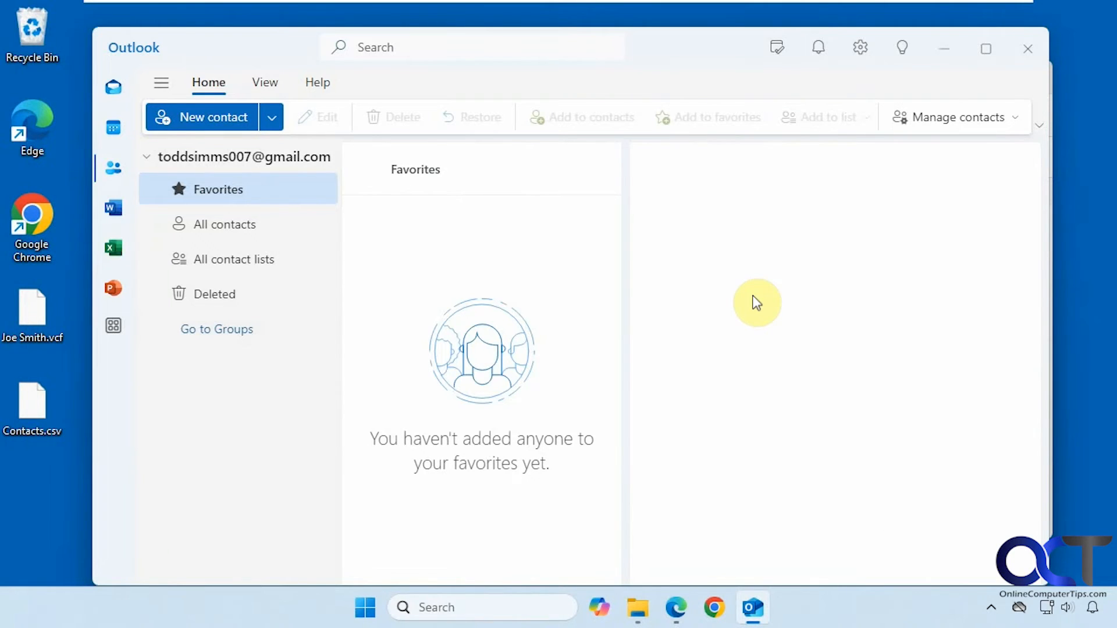
{"action": "left_click", "coordinate": [956, 131]}
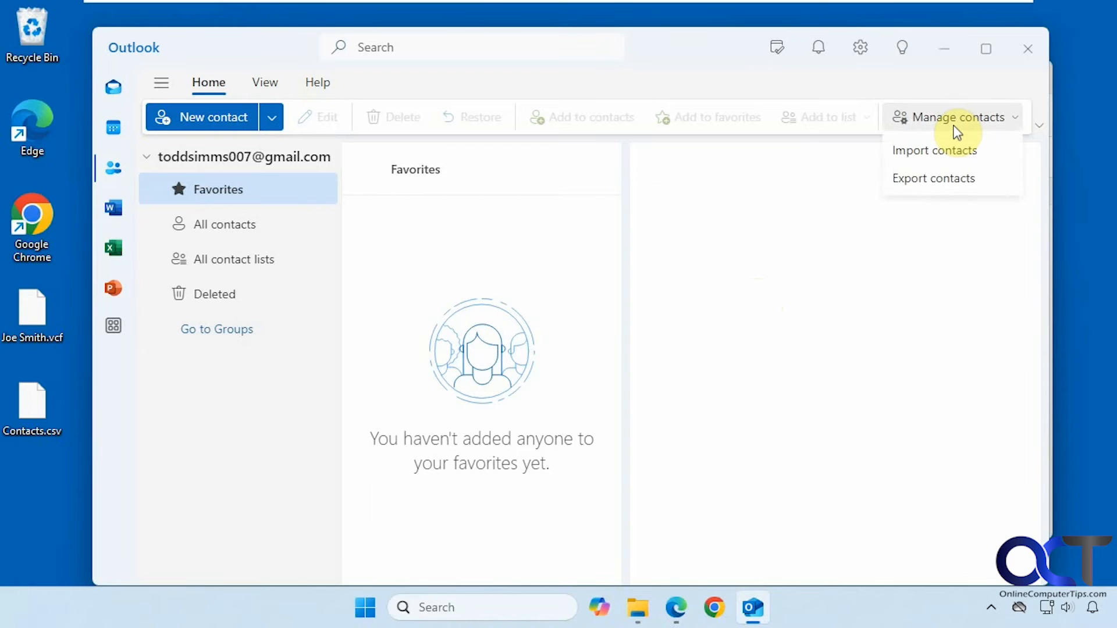
{"action": "left_click", "coordinate": [938, 149]}
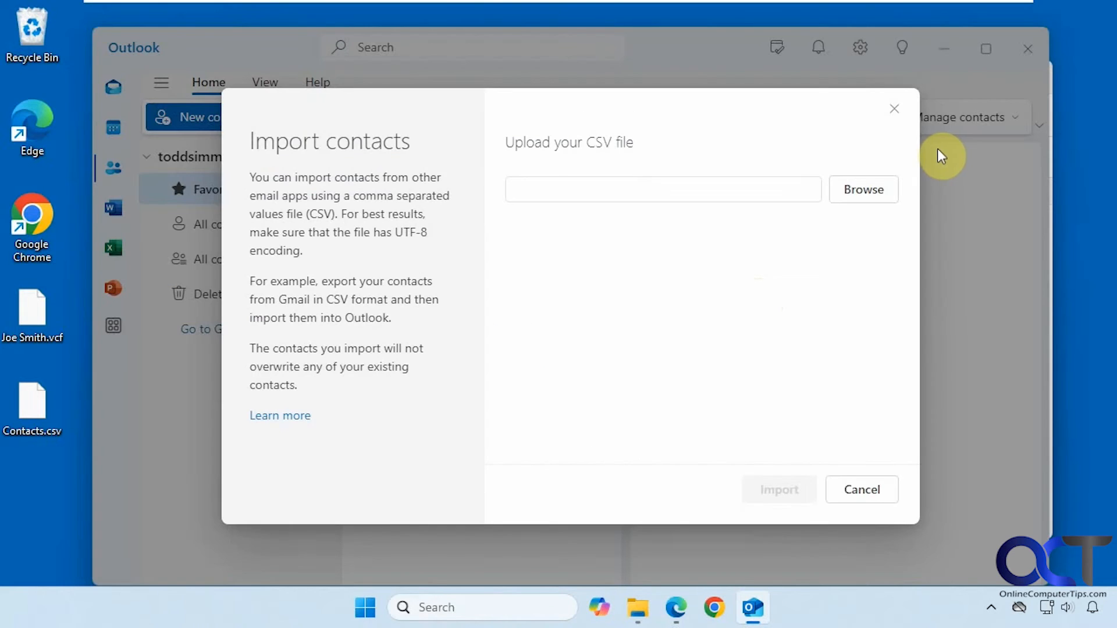
{"action": "left_click", "coordinate": [882, 196]}
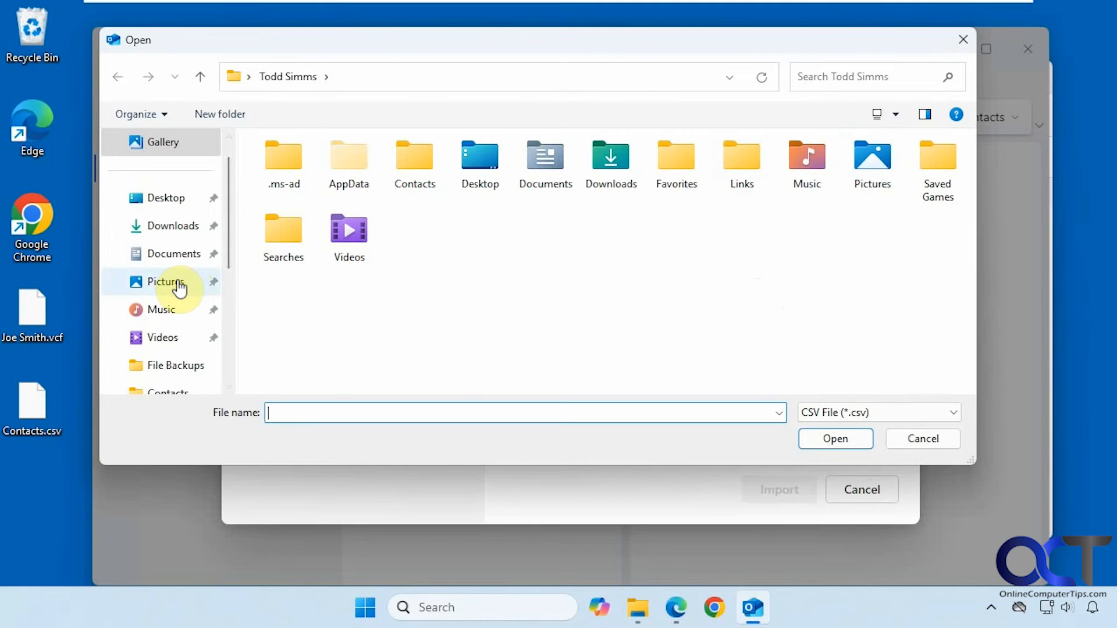
{"action": "left_click", "coordinate": [169, 201]}
{"action": "double_click", "coordinate": [323, 148]}
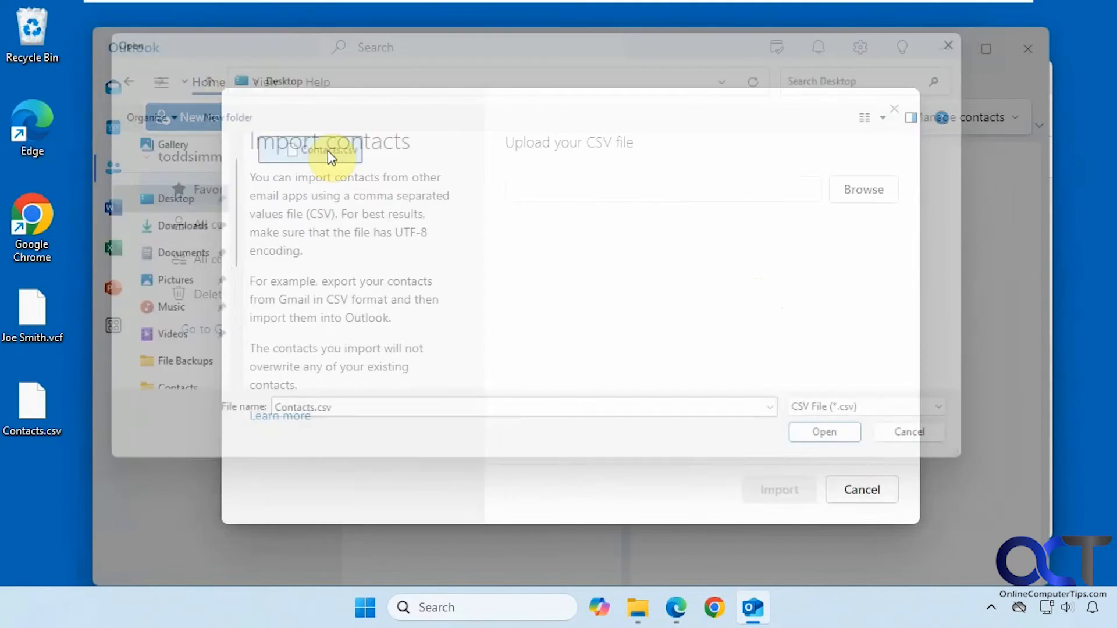
{"action": "left_click", "coordinate": [762, 489]}
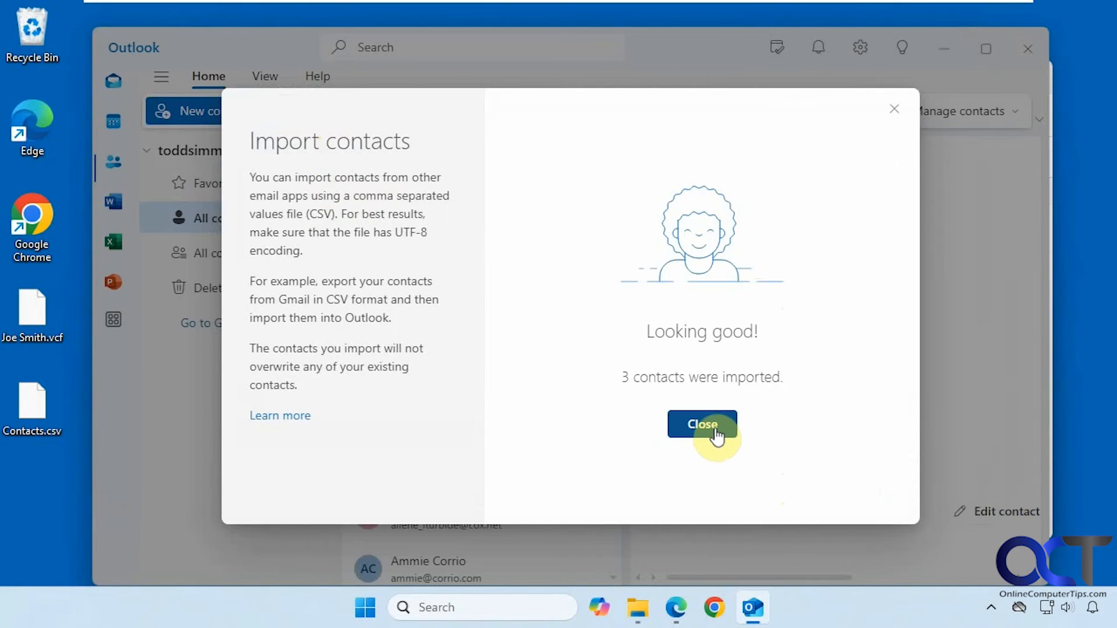
{"action": "left_click", "coordinate": [704, 427]}
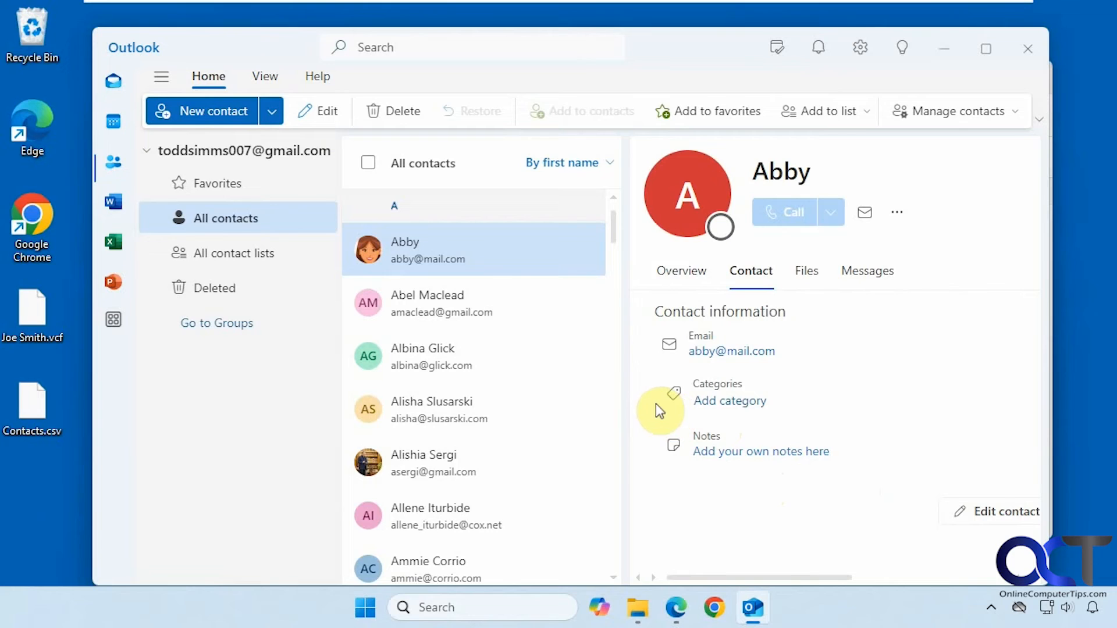
Find the contact that came from the VCF file among all Outlook contacts, check its details and minimize Outlook
{"action": "left_click", "coordinate": [637, 609]}
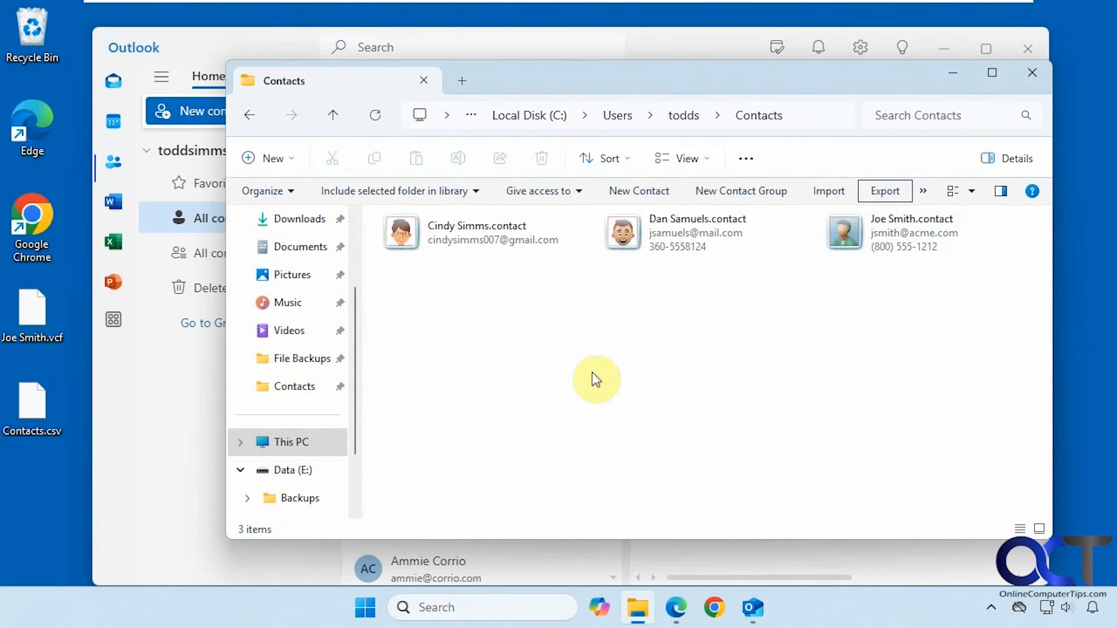
{"action": "left_click", "coordinate": [669, 571]}
{"action": "left_click_drag", "start_coordinate": [618, 236], "coordinate": [628, 386]}
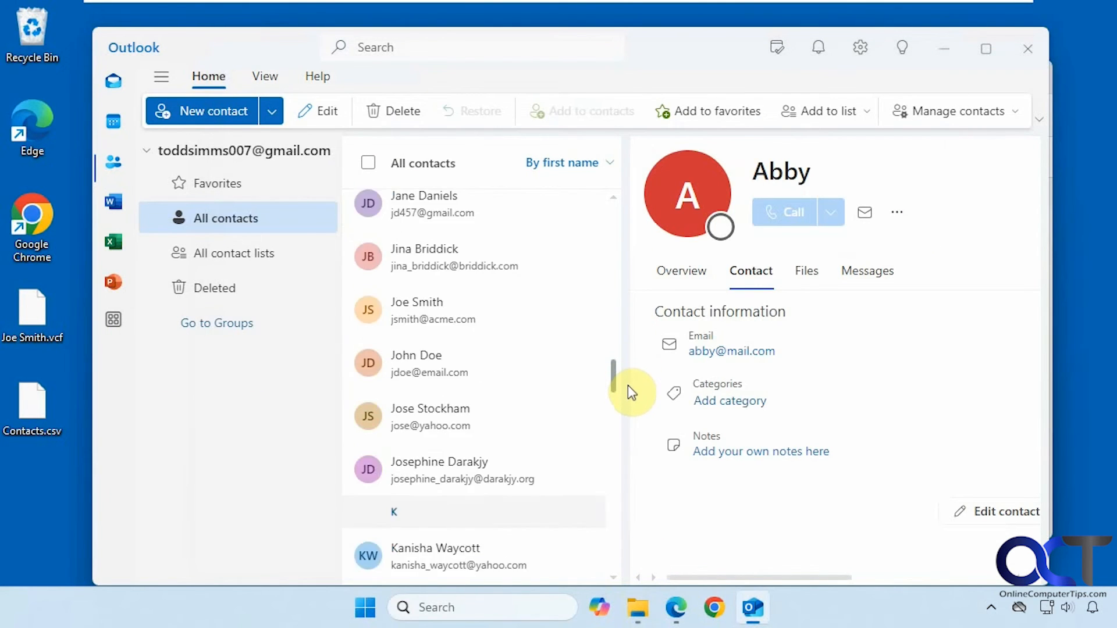
{"action": "left_click", "coordinate": [451, 291]}
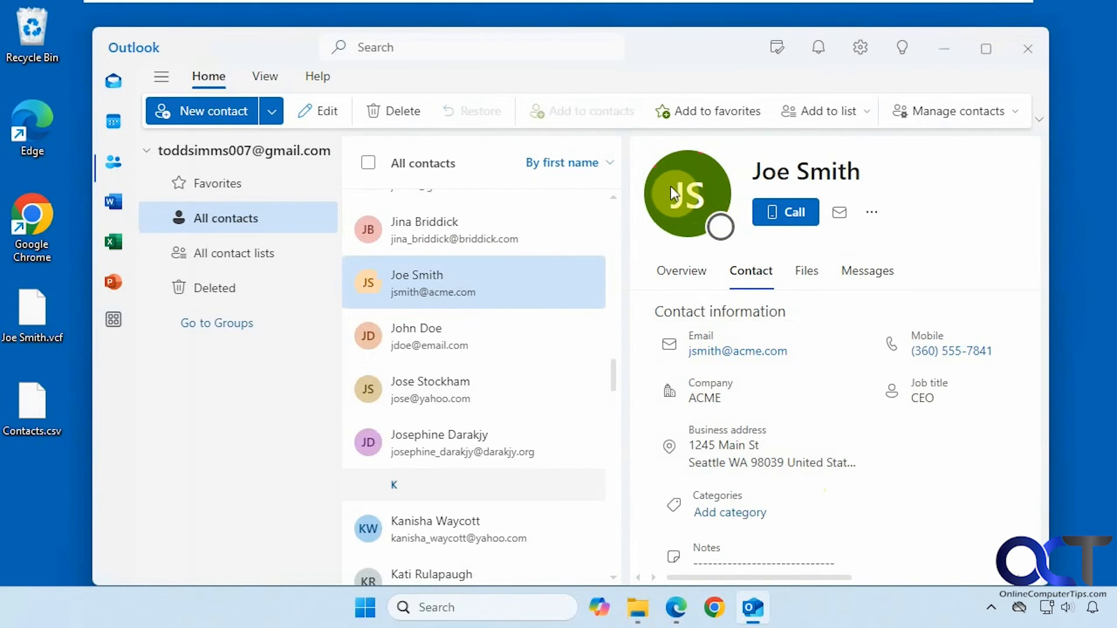
{"action": "left_click", "coordinate": [946, 52]}
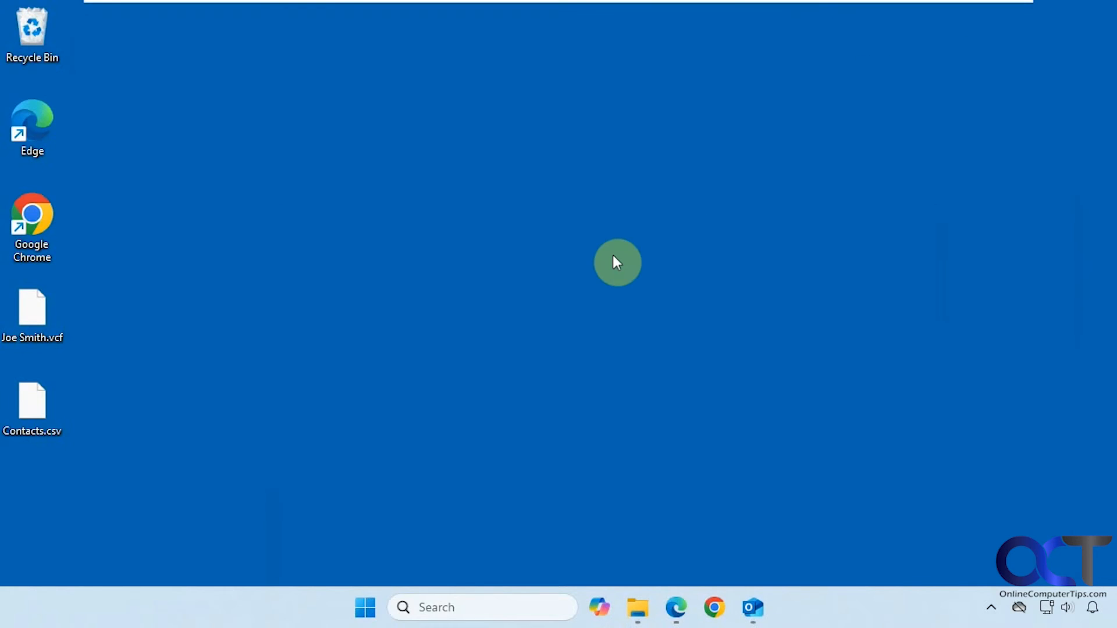
Return to the Windows Contacts folder in File Explorer and view its full folder path
{"action": "left_click", "coordinate": [59, 327]}
{"action": "left_click", "coordinate": [638, 607]}
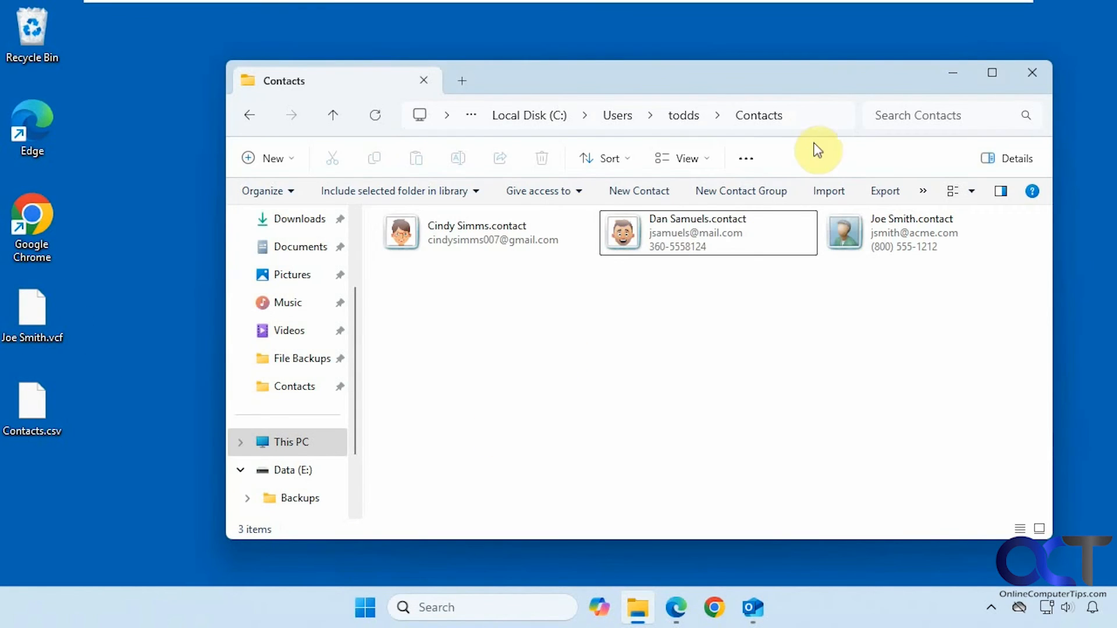
{"action": "left_click", "coordinate": [808, 115]}
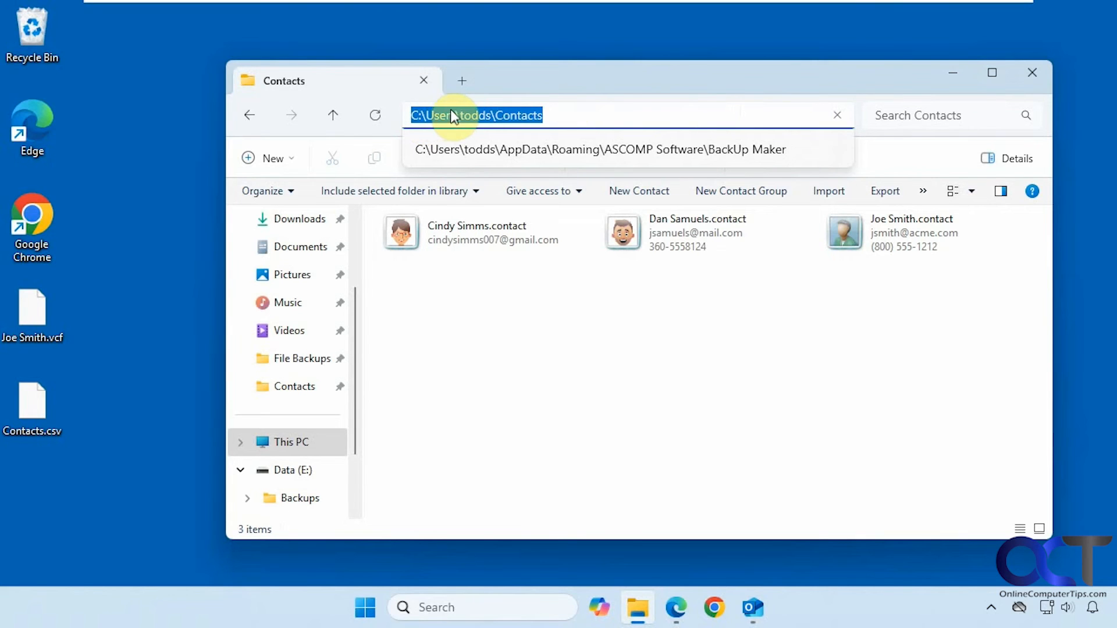
{"action": "left_click", "coordinate": [563, 328]}
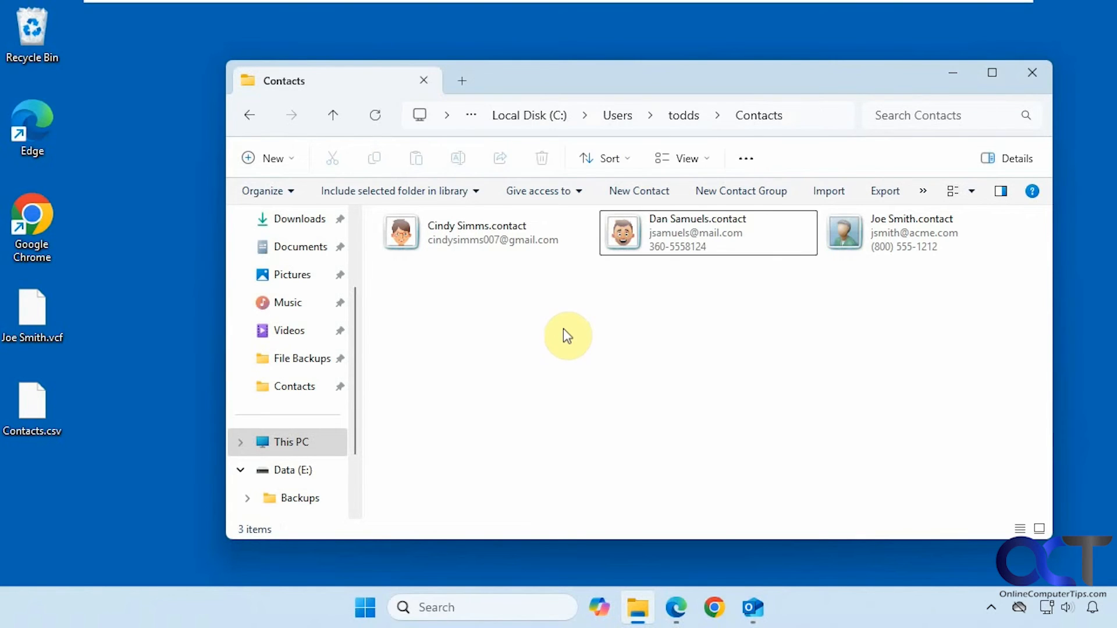
{"action": "left_click", "coordinate": [828, 191]}
{"action": "left_click", "coordinate": [717, 273]}
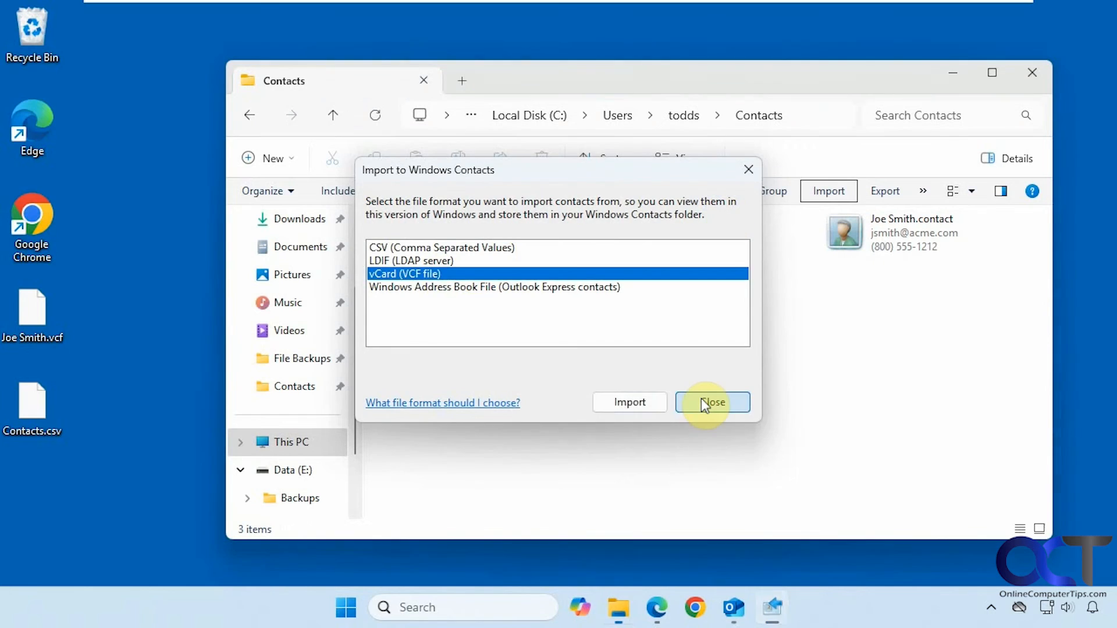
{"action": "left_click", "coordinate": [711, 402]}
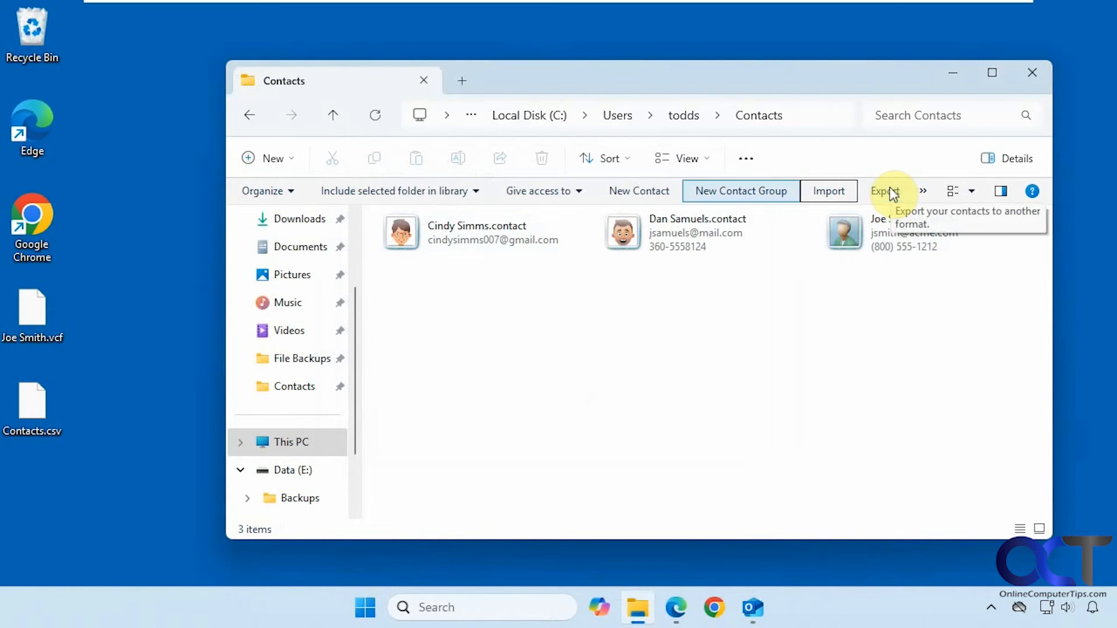
Move the first two contacts out of the Contacts folder to the desktop and start an export of the remaining contact
{"action": "left_click_drag", "start_coordinate": [758, 266], "coordinate": [131, 179]}
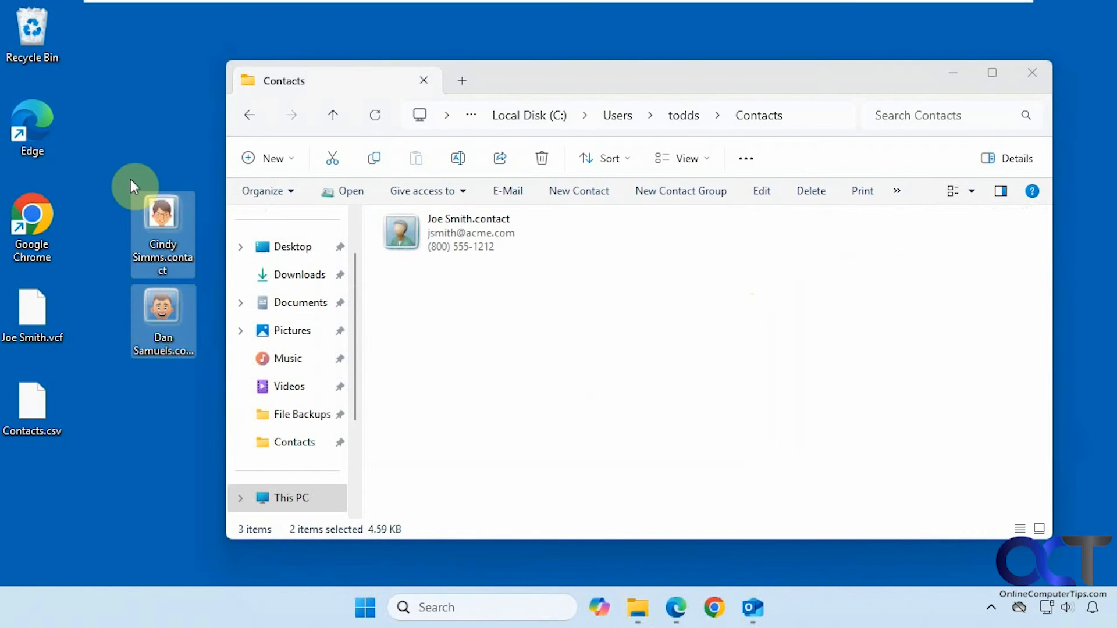
{"action": "left_click", "coordinate": [541, 248]}
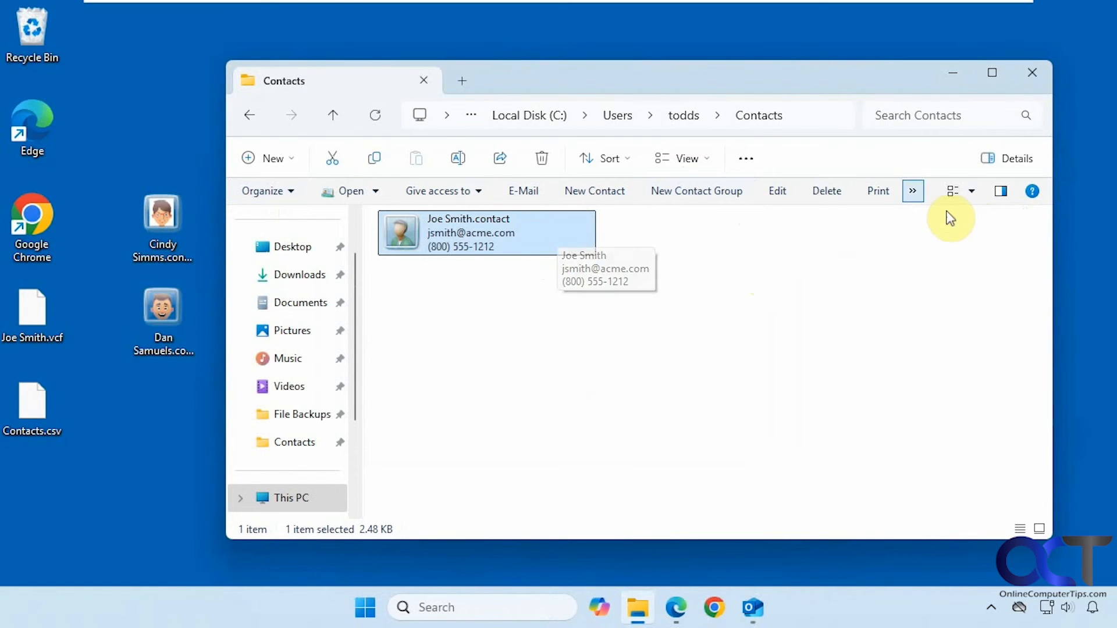
{"action": "left_click", "coordinate": [912, 191]}
{"action": "left_click", "coordinate": [953, 271]}
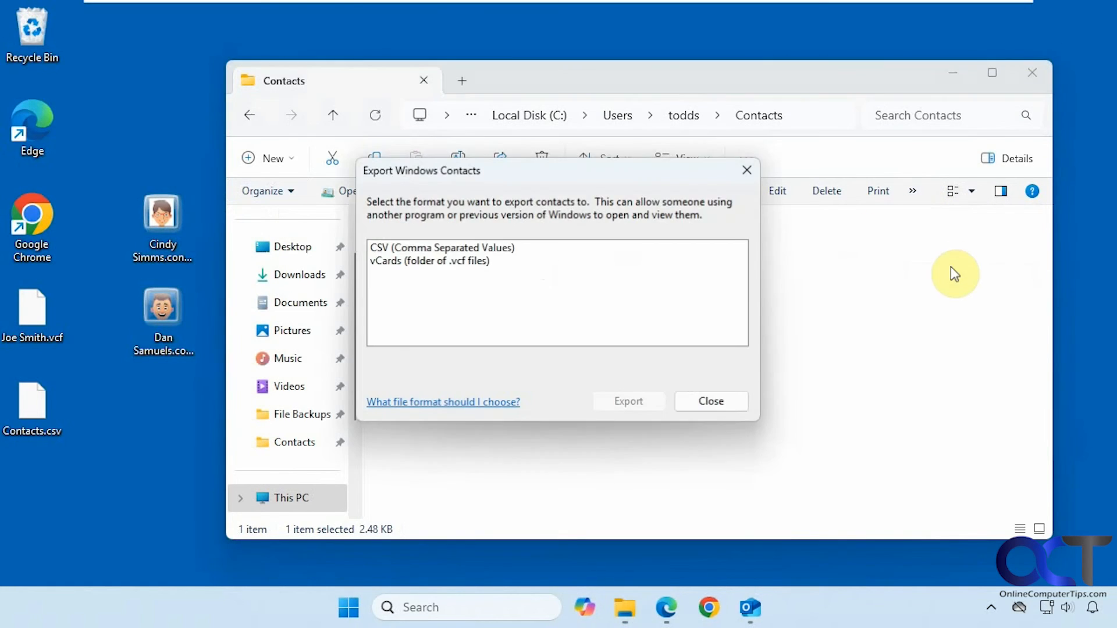
Set up a CSV (Comma Separated Values) export to a desktop file named with the contact's first name, continuing to the field selection
{"action": "left_click", "coordinate": [464, 247]}
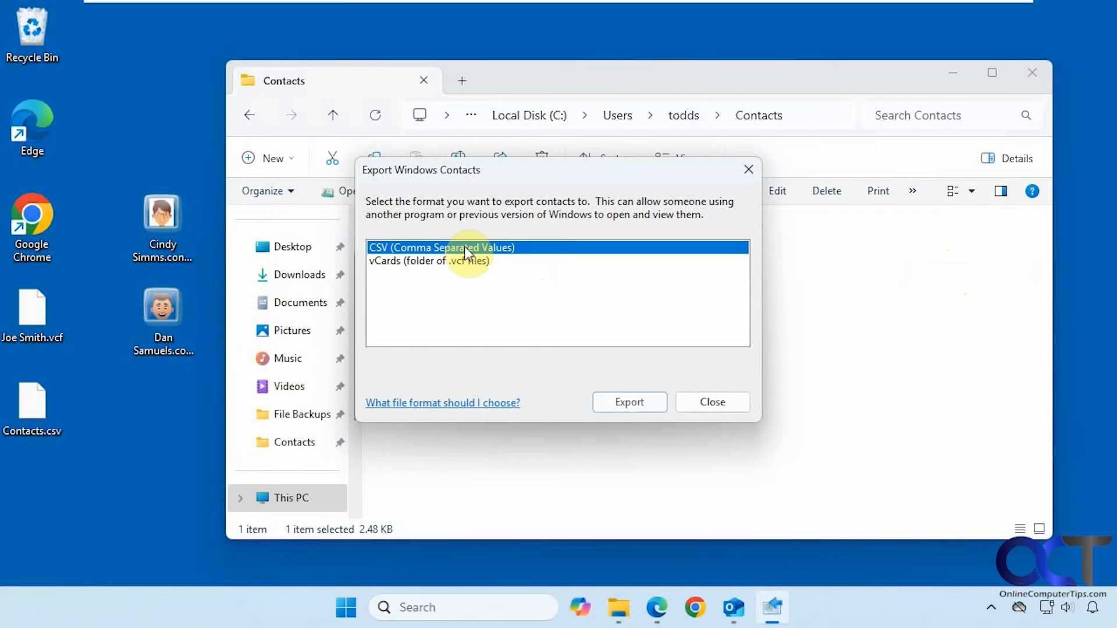
{"action": "left_click", "coordinate": [624, 391]}
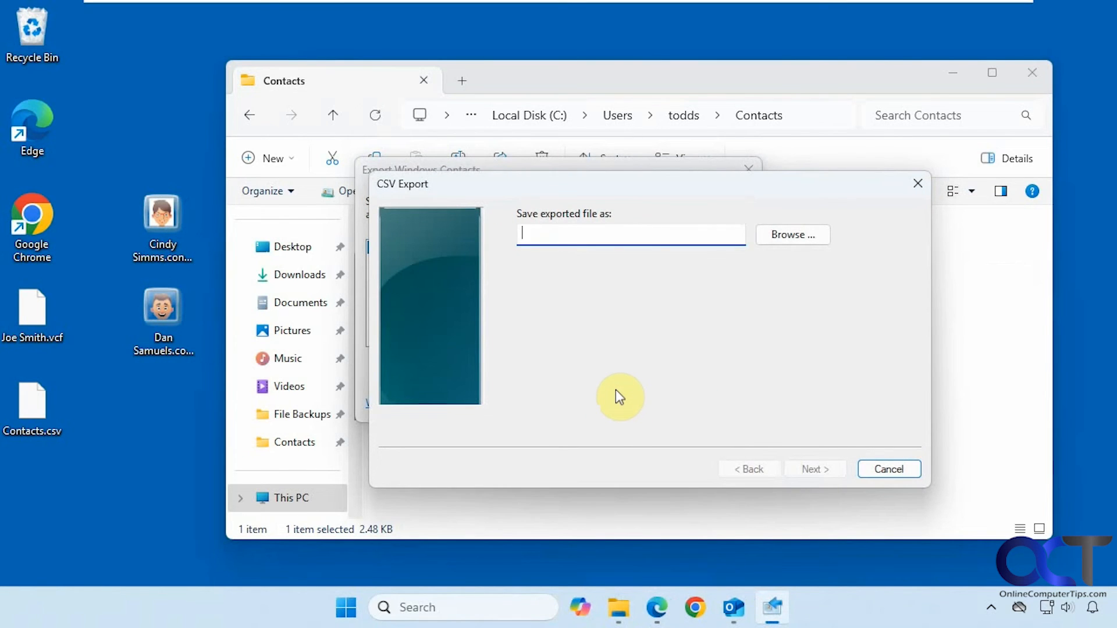
{"action": "type", "text": "Joe"}
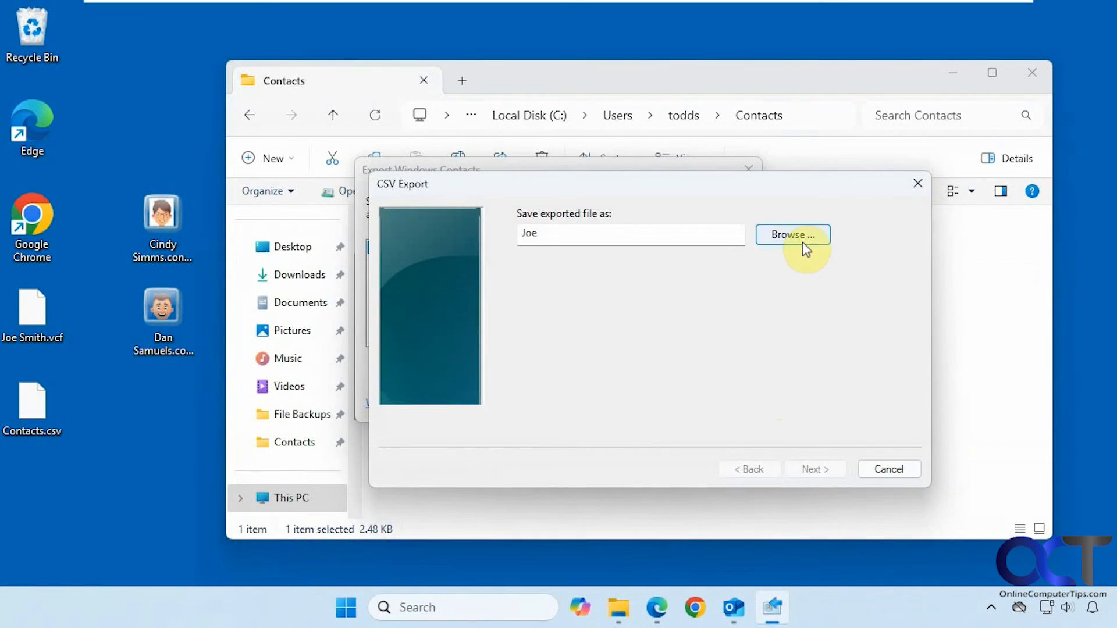
{"action": "left_click", "coordinate": [801, 239]}
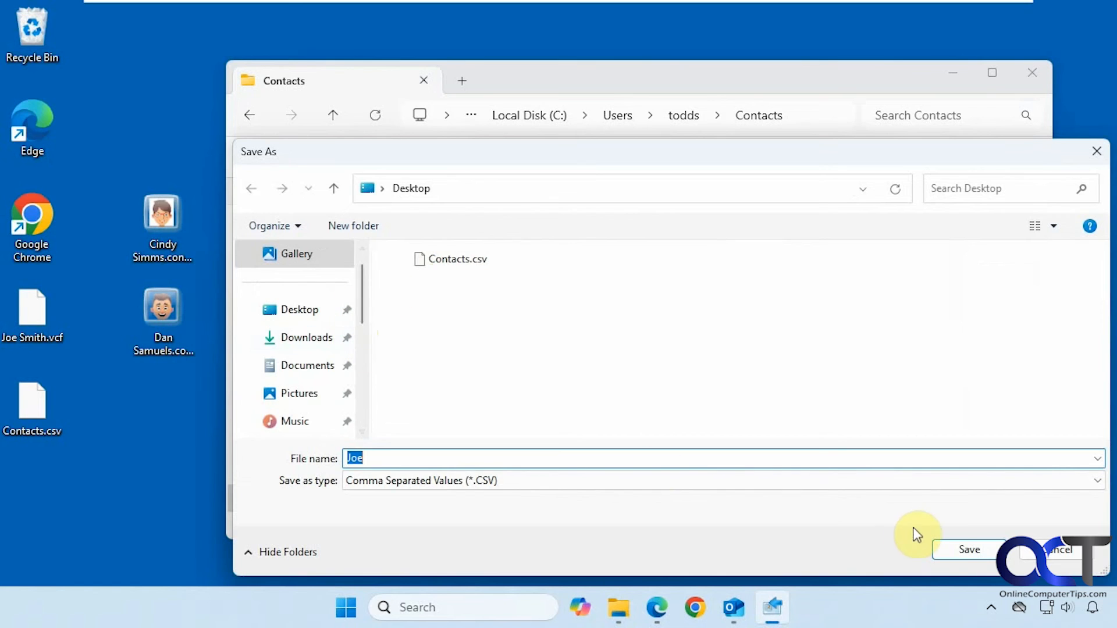
{"action": "left_click", "coordinate": [954, 546]}
{"action": "left_click", "coordinate": [814, 469]}
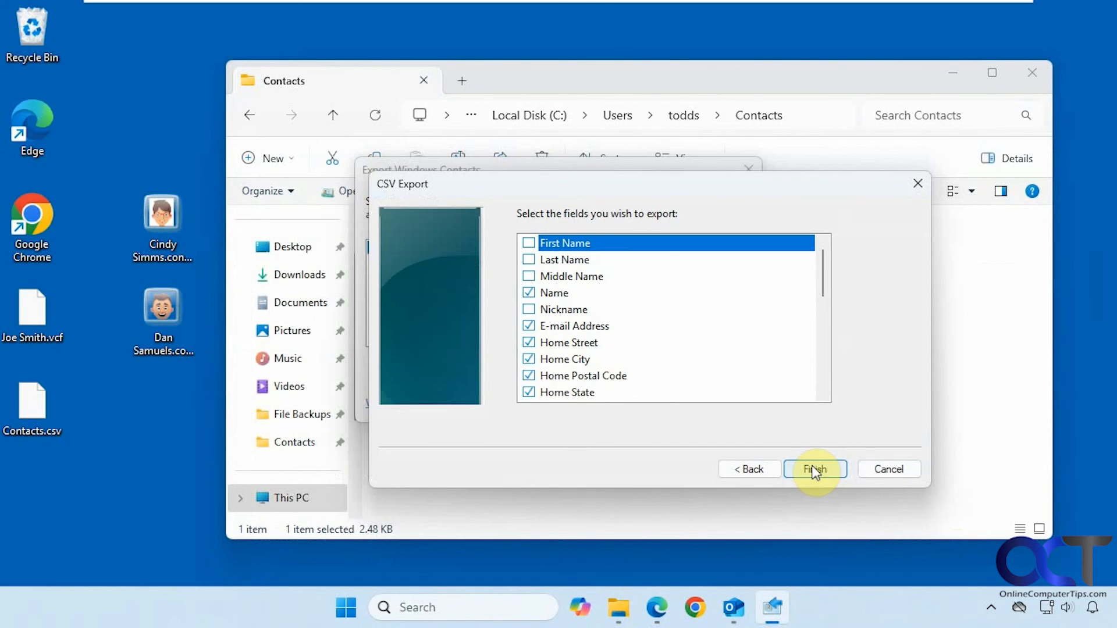
Add First Name, Last Name, Middle Name and Nickname to the exported fields and finish the CSV export
{"action": "left_click", "coordinate": [528, 243]}
{"action": "left_click", "coordinate": [528, 259]}
{"action": "left_click", "coordinate": [528, 275]}
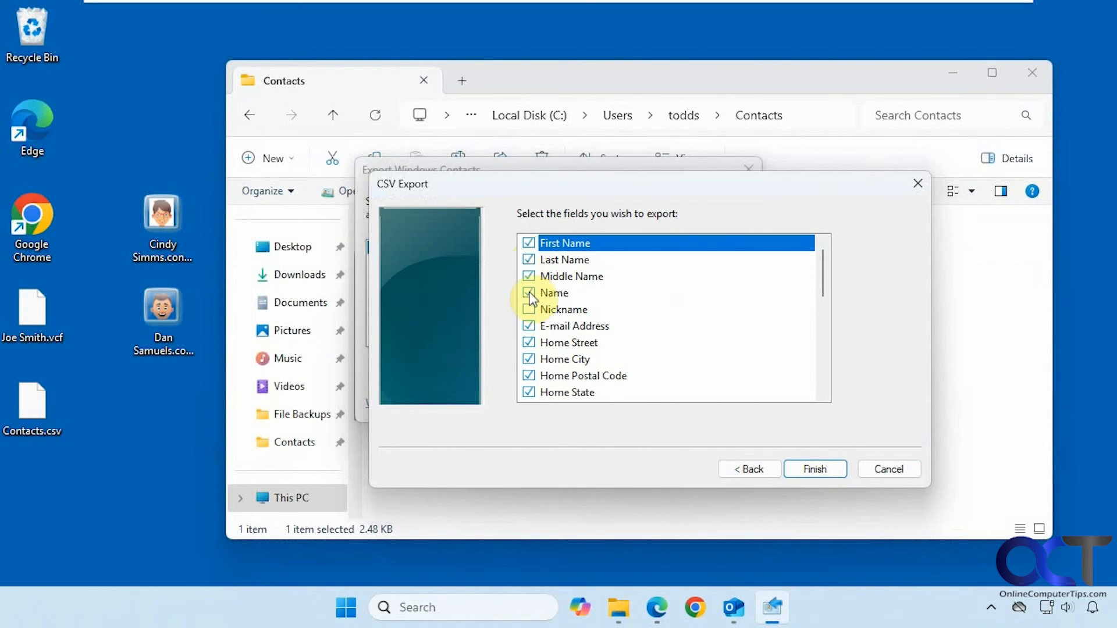
{"action": "left_click", "coordinate": [528, 309]}
{"action": "left_click", "coordinate": [815, 469]}
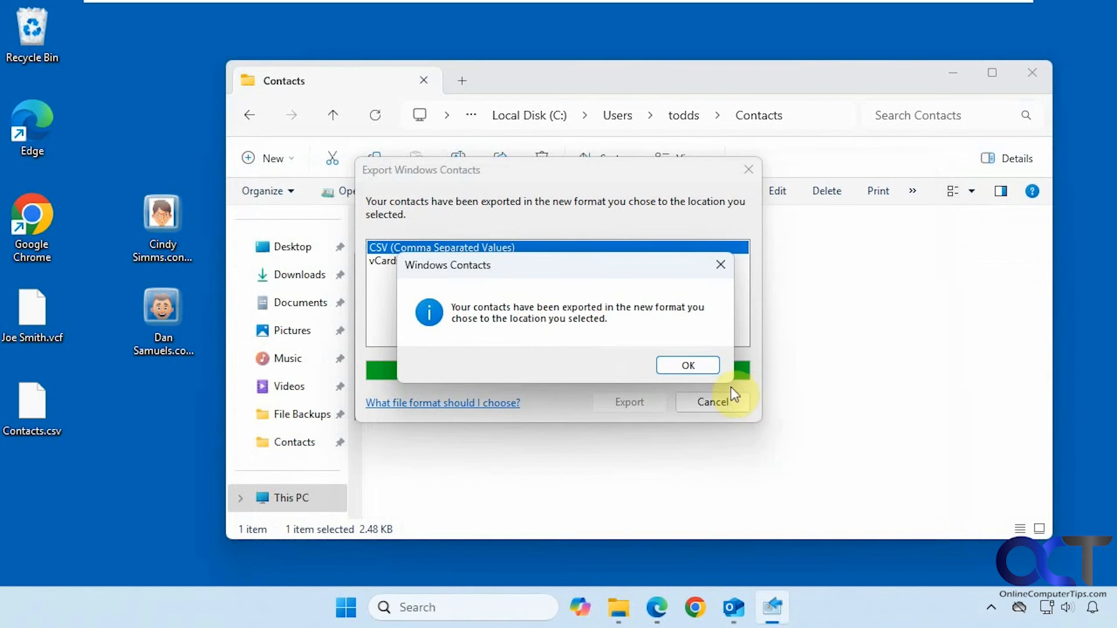
{"action": "left_click", "coordinate": [695, 366]}
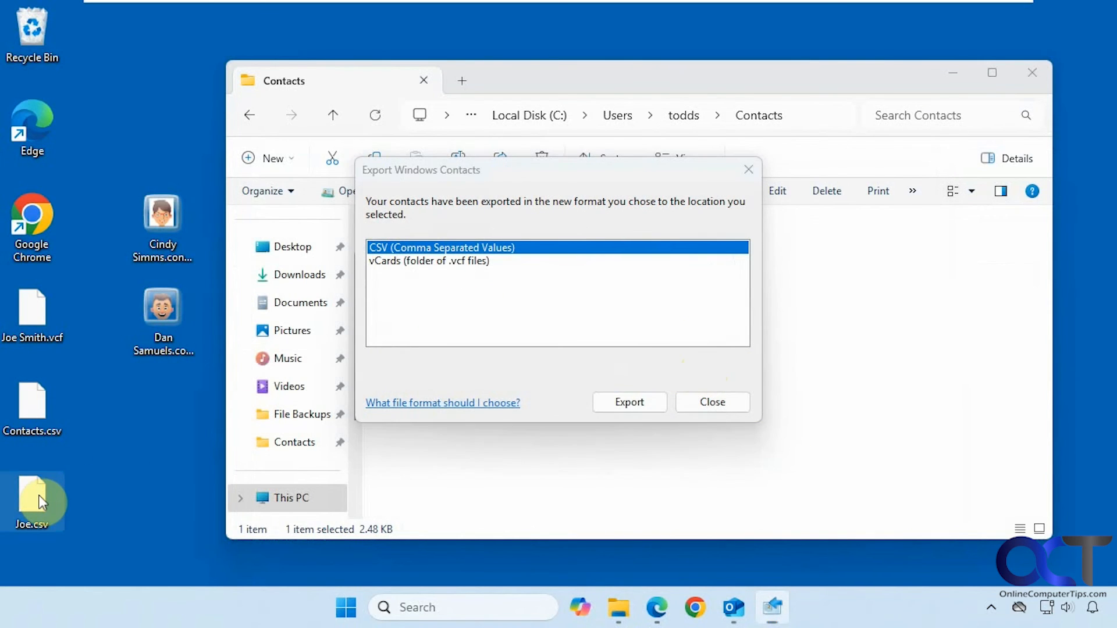
Open the new single-contact CSV from the desktop in Notepad just once and compare it with Contacts.csv
{"action": "double_click", "coordinate": [41, 501]}
{"action": "left_click", "coordinate": [442, 205]}
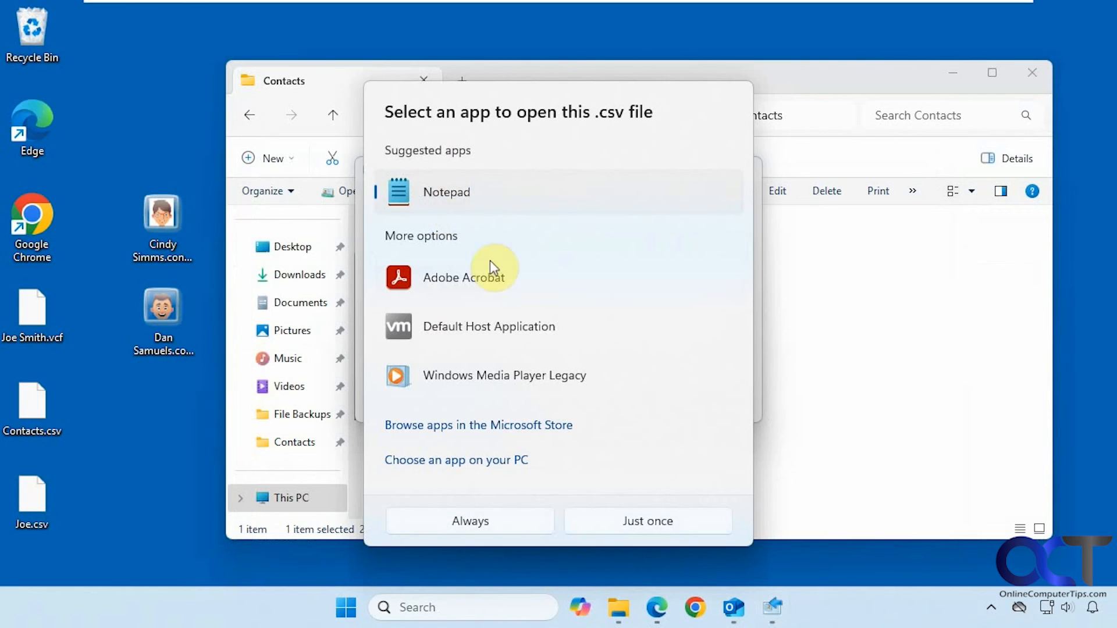
{"action": "left_click", "coordinate": [639, 519]}
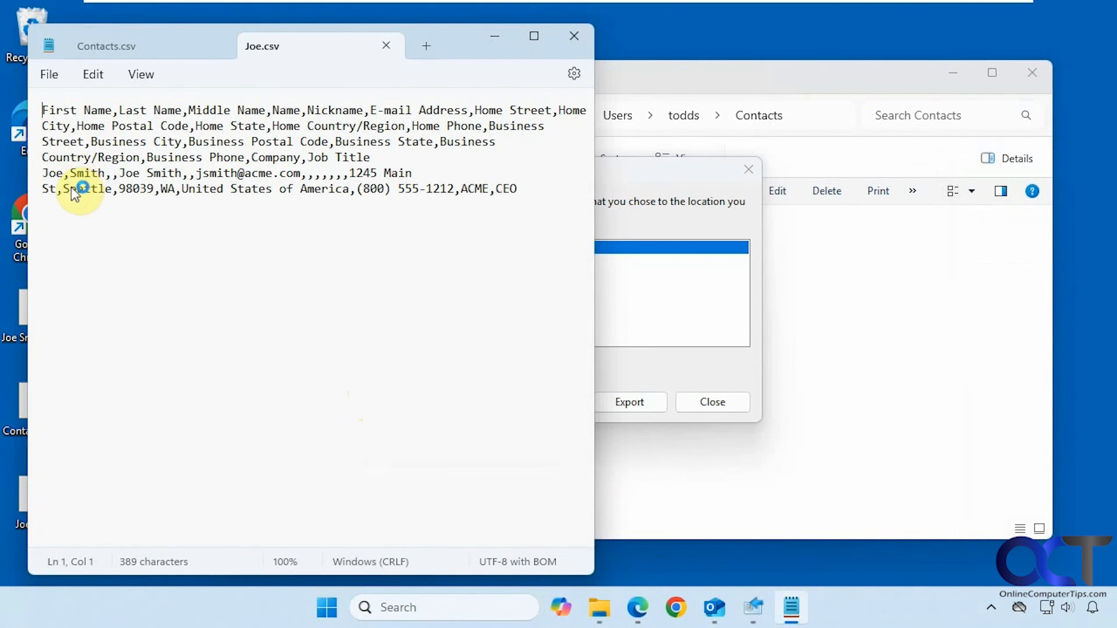
{"action": "left_click", "coordinate": [148, 61]}
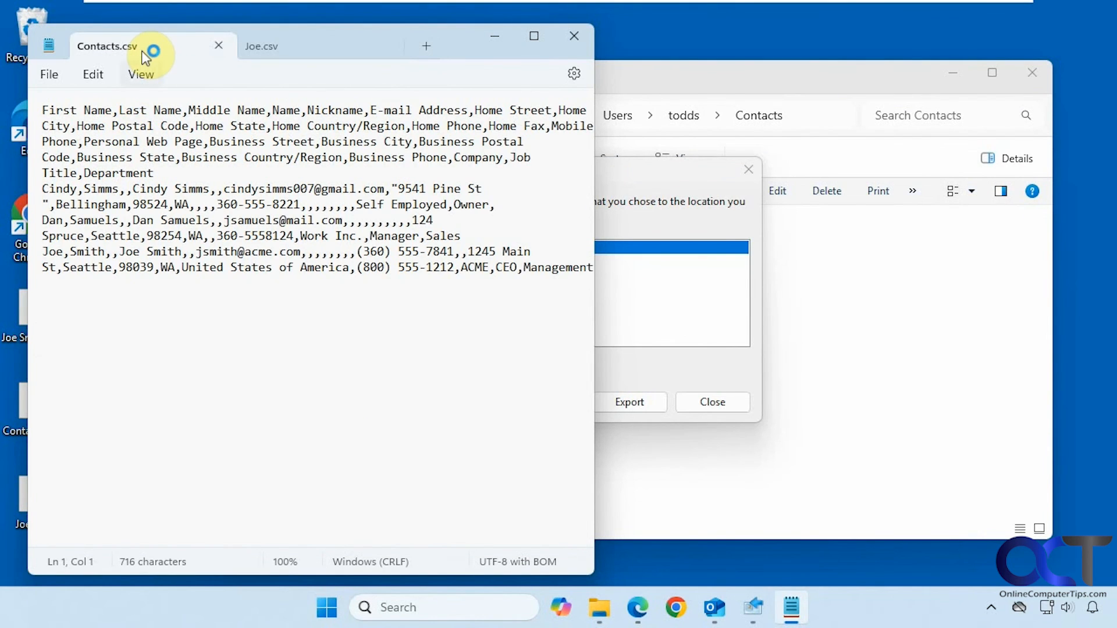
{"action": "left_click", "coordinate": [291, 53]}
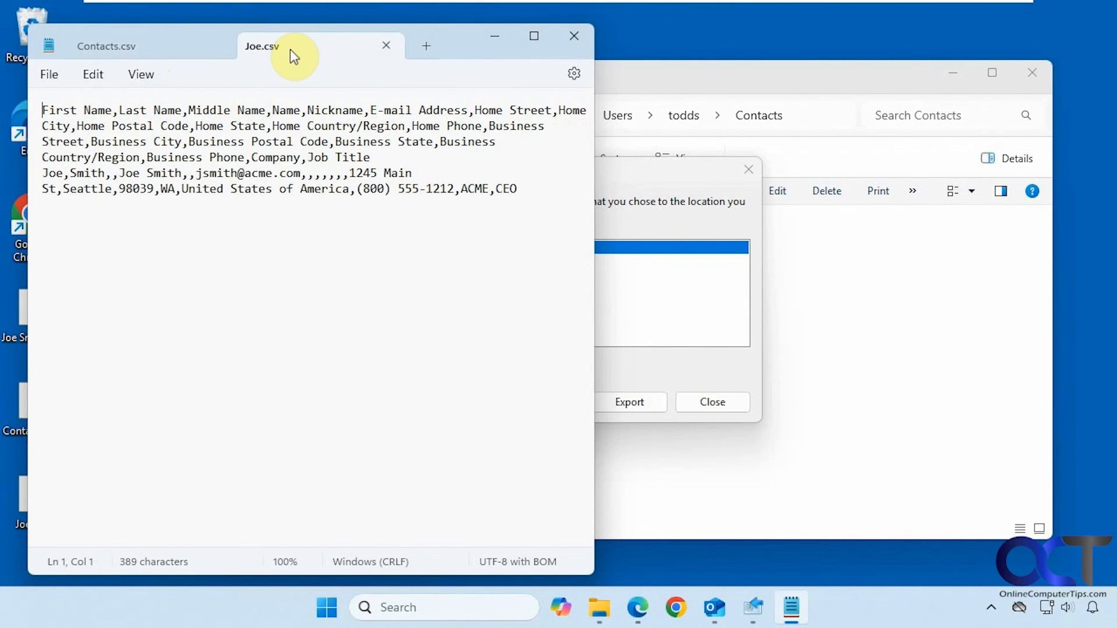
{"action": "left_click", "coordinate": [496, 38]}
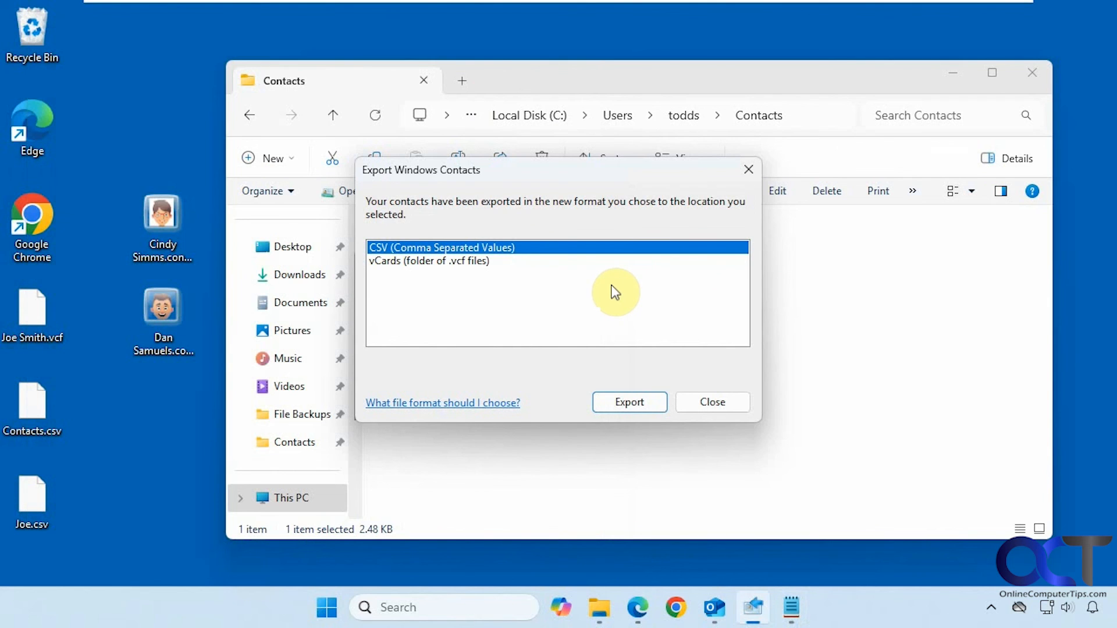
Close the contacts export window and move the two contacts from the desktop back into the Contacts folder
{"action": "left_click", "coordinate": [712, 401]}
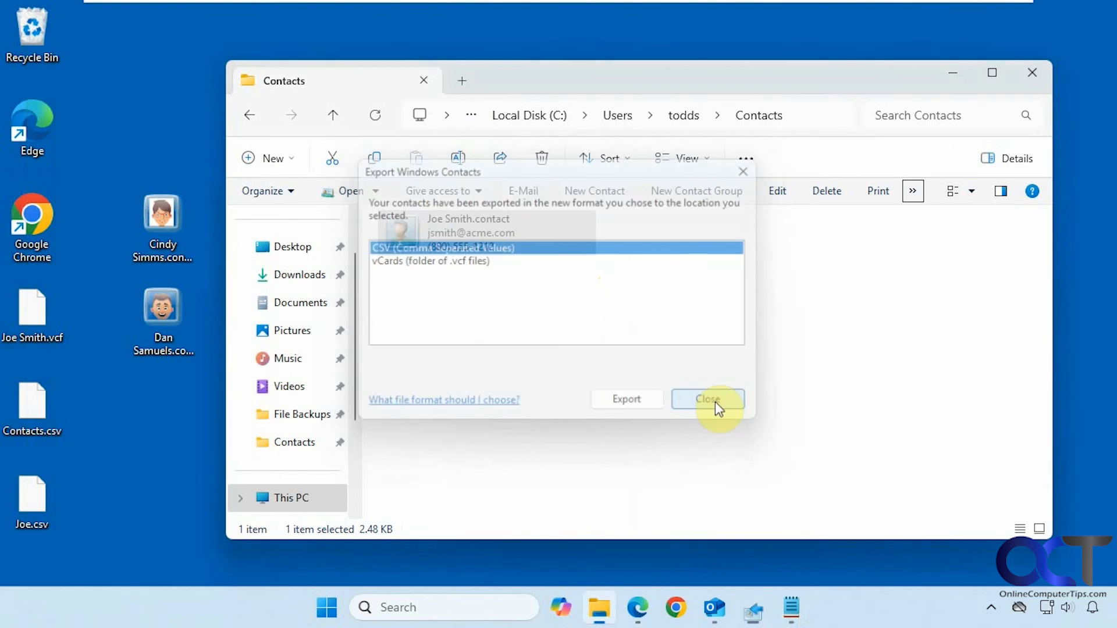
{"action": "left_click_drag", "start_coordinate": [199, 380], "coordinate": [561, 314]}
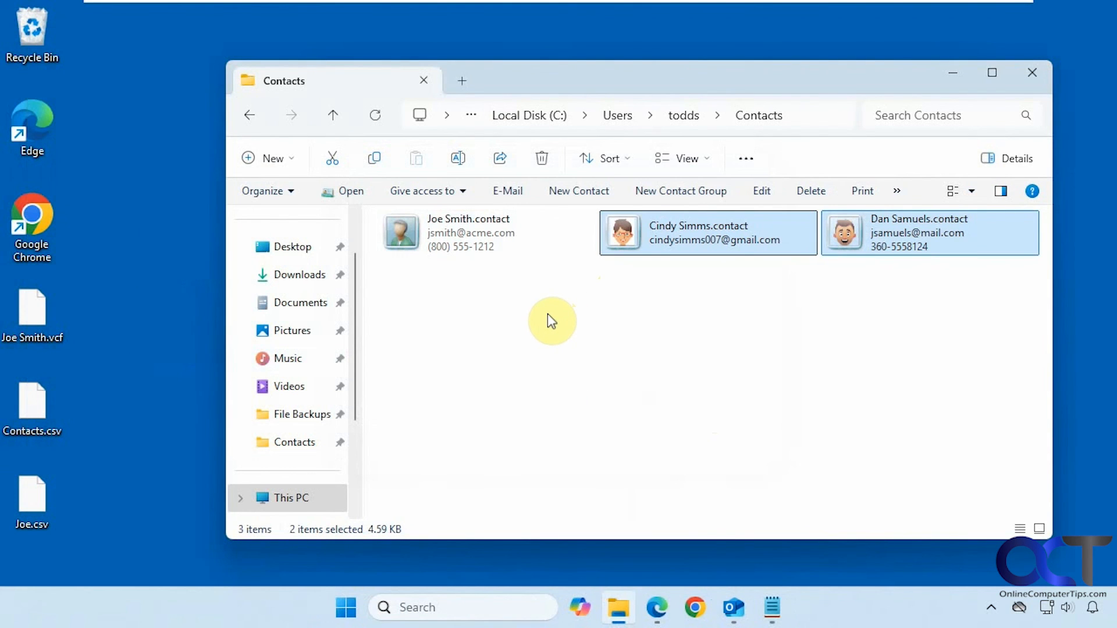